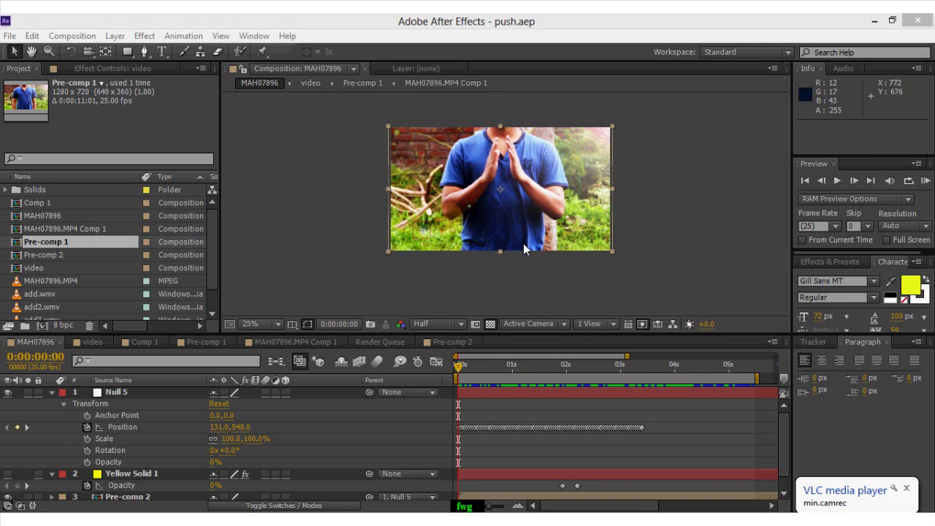
# - Show the Tracker panel from the Window menu
pyautogui.click(256, 36)
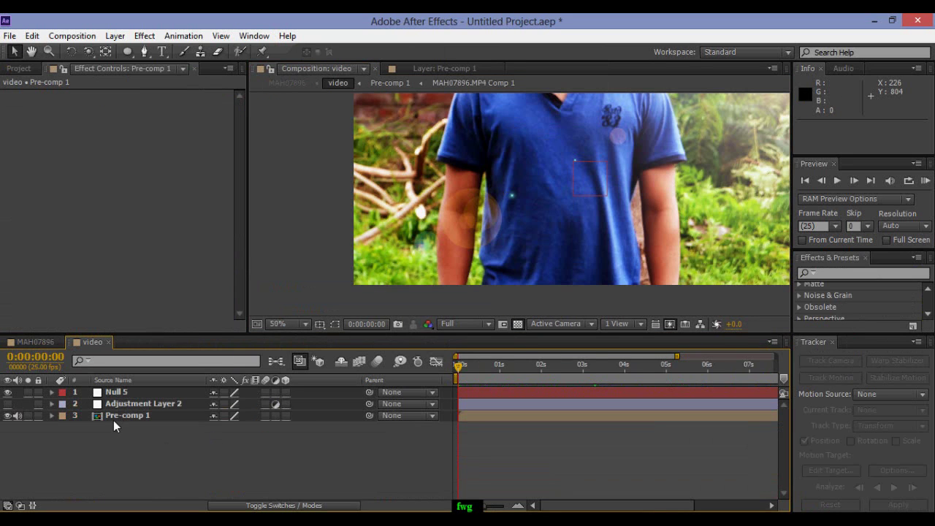
# - Track a point on Pre-comp 1 forward to 6:23 with Null 5 as the motion target
pyautogui.click(114, 420)
pyautogui.click(831, 379)
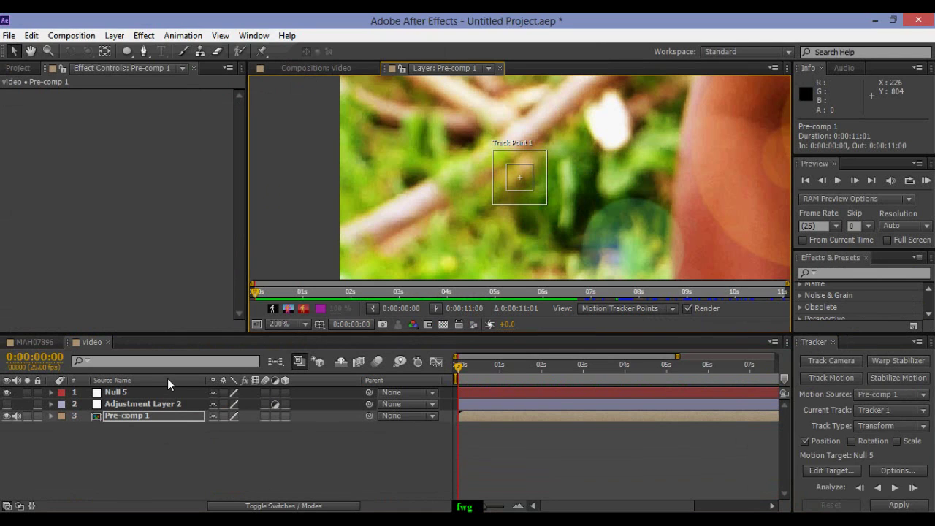
pyautogui.click(141, 393)
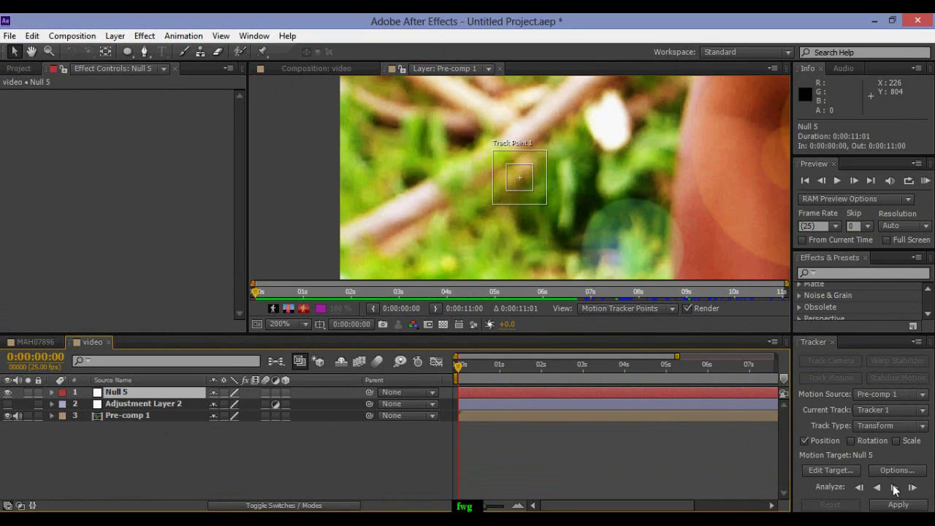
pyautogui.click(894, 488)
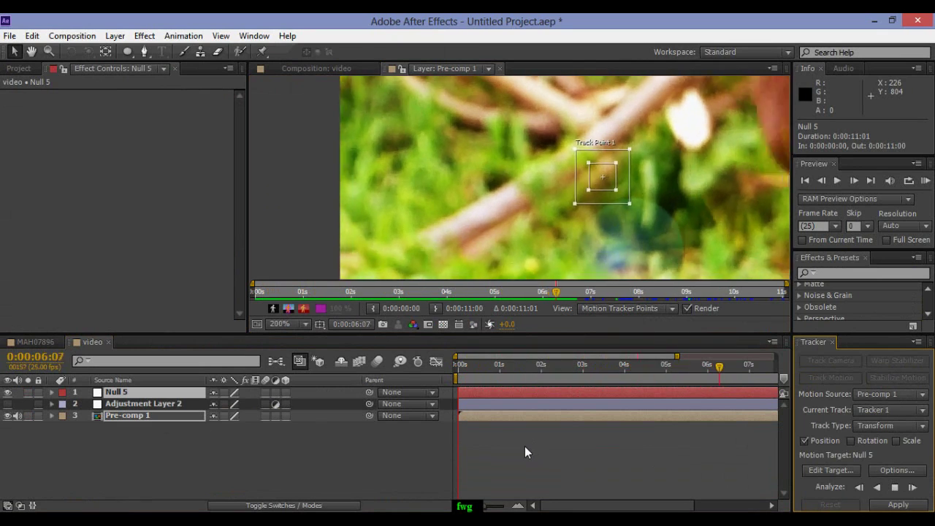
pyautogui.click(895, 487)
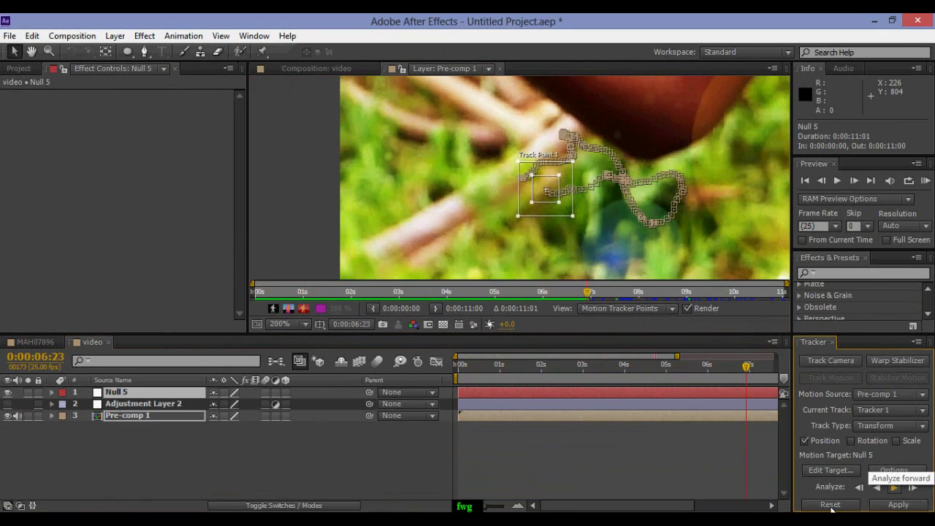
pyautogui.keyDown('ctrl'); pyautogui.click(109, 403); pyautogui.keyUp('ctrl')
pyautogui.click(52, 394)
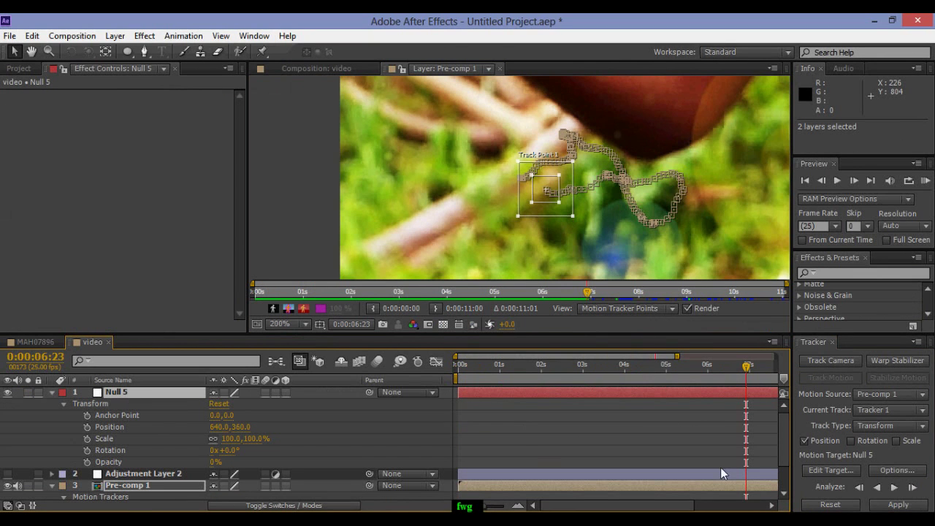
# - Apply the track to Null 5 in X and Y, then scrub back to about 1:02
pyautogui.click(897, 505)
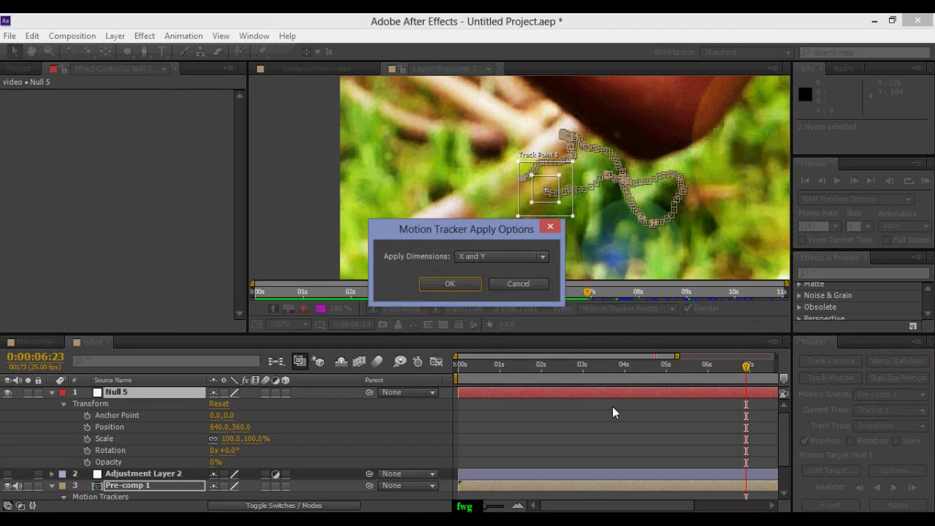
pyautogui.click(464, 285)
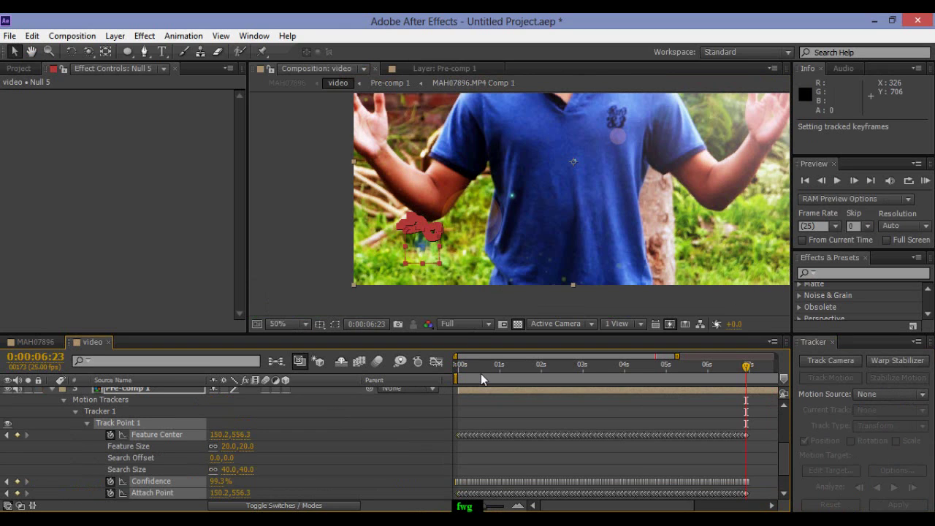
pyautogui.moveTo(470, 364)
pyautogui.mouseDown()
pyautogui.moveTo(707, 390)
pyautogui.moveTo(777, 384)
pyautogui.mouseUp()
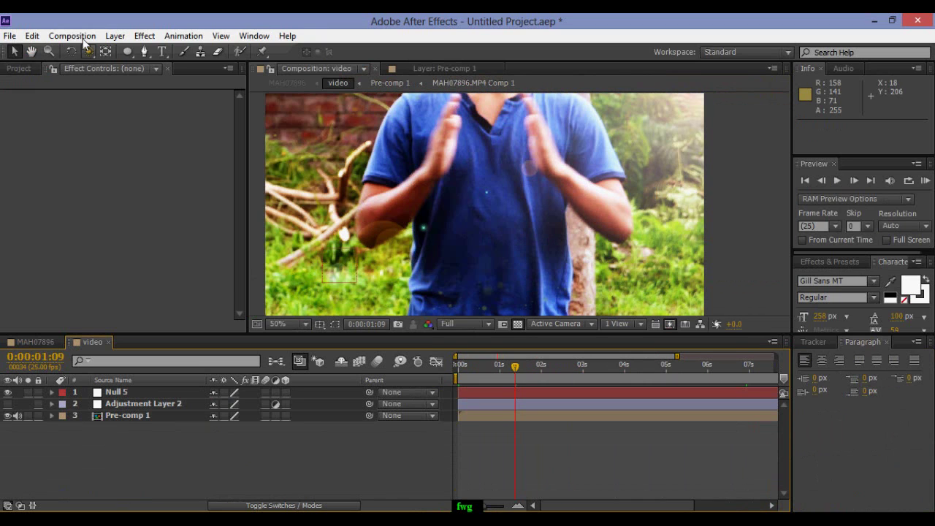
# - Create a new 1280×720 composition, Comp 1
pyautogui.click(73, 36)
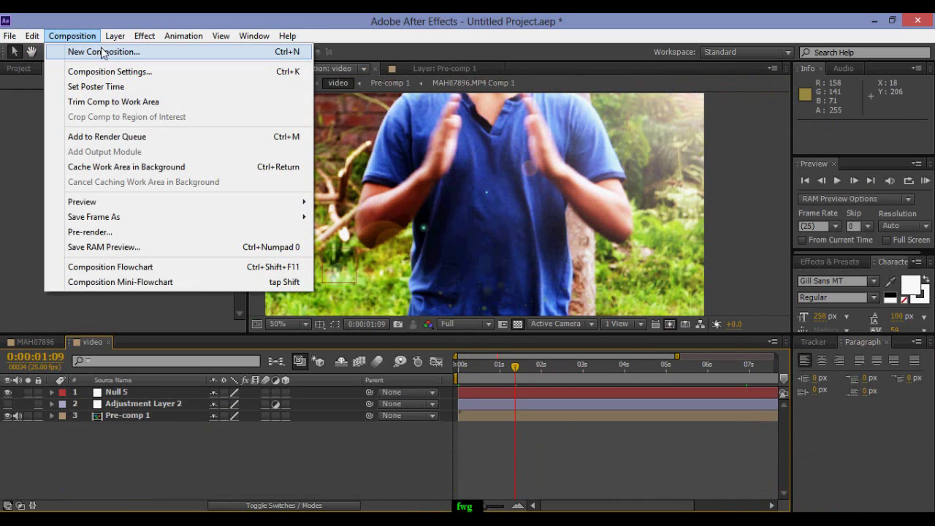
pyautogui.click(105, 52)
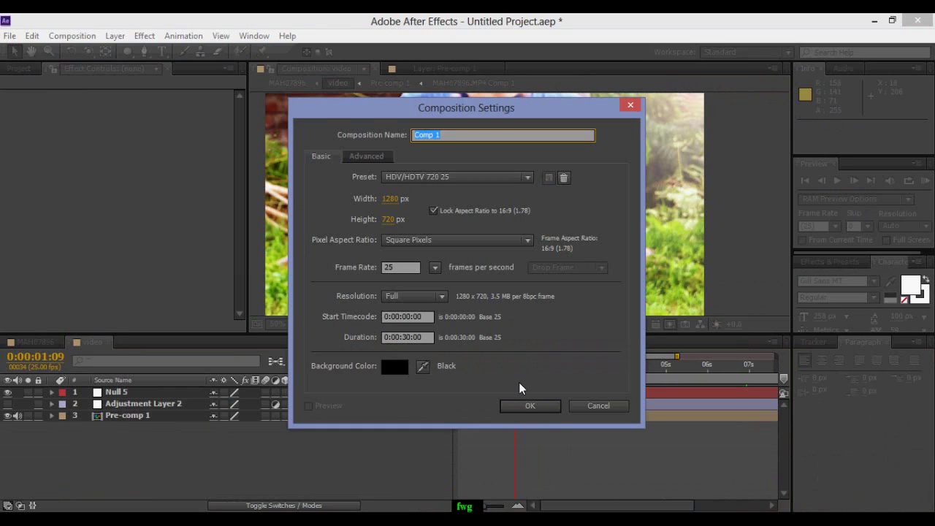
pyautogui.click(509, 406)
# - Add a white solid layer, White Solid 1, to Comp 1
pyautogui.rightClick(152, 412)
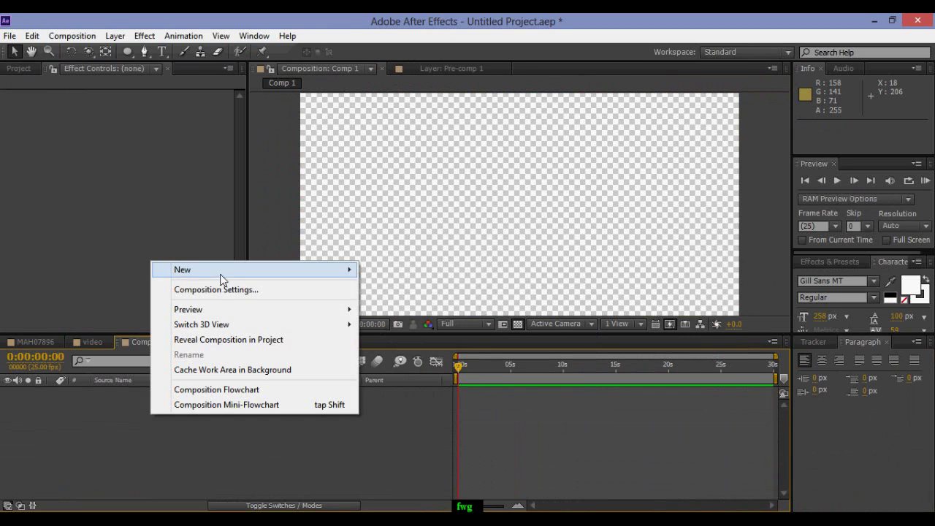
pyautogui.click(391, 306)
pyautogui.click(582, 316)
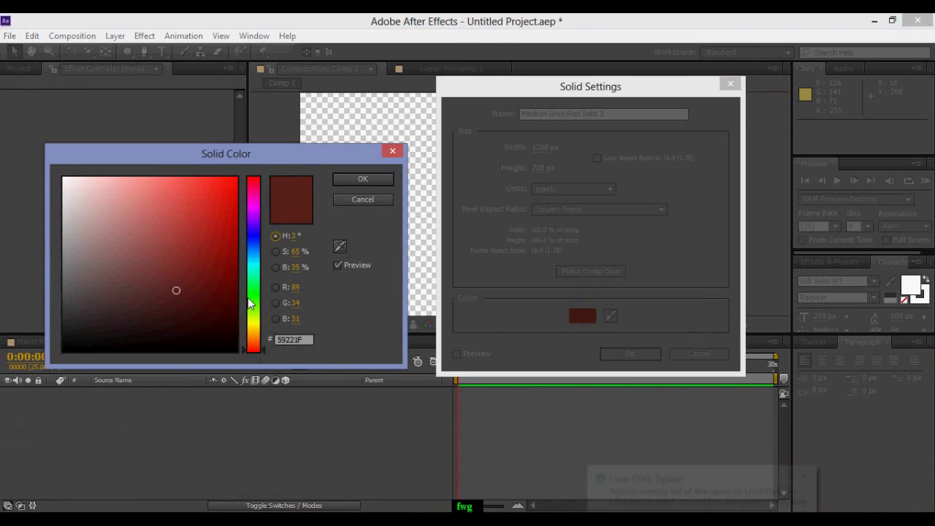
pyautogui.moveTo(175, 291); pyautogui.dragTo(13, 154)
pyautogui.click(355, 181)
pyautogui.click(631, 355)
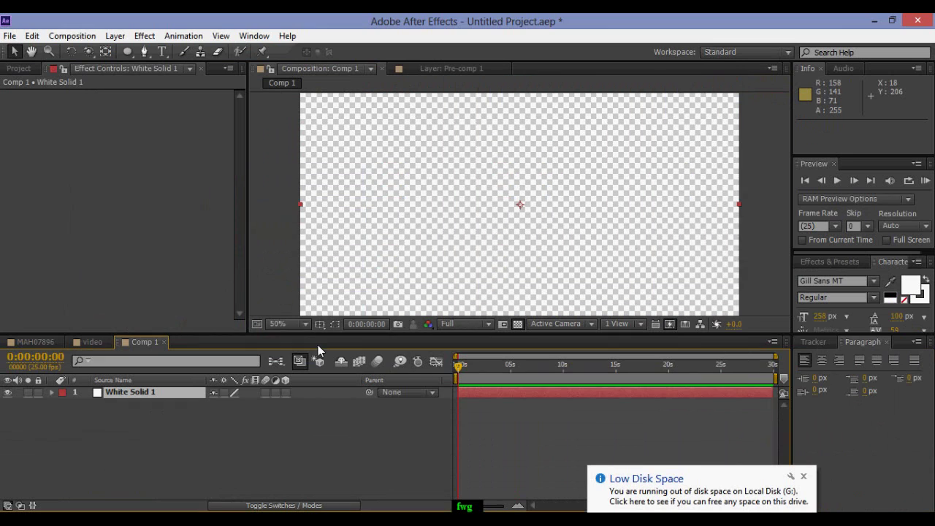
pyautogui.rightClick(206, 428)
# - Add a CREATION text layer and move it up and left
pyautogui.click(484, 301)
pyautogui.write('C')
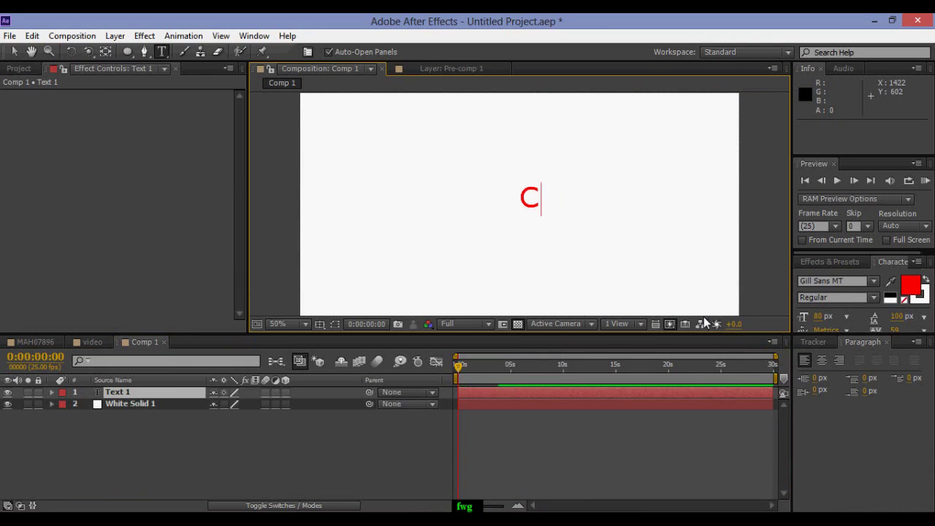
pyautogui.write('REATU')
pyautogui.press('BackSpace')
pyautogui.write('ION')
pyautogui.moveTo(663, 202)
pyautogui.mouseDown()
pyautogui.moveTo(592, 167)
pyautogui.moveTo(690, 219)
pyautogui.mouseUp()
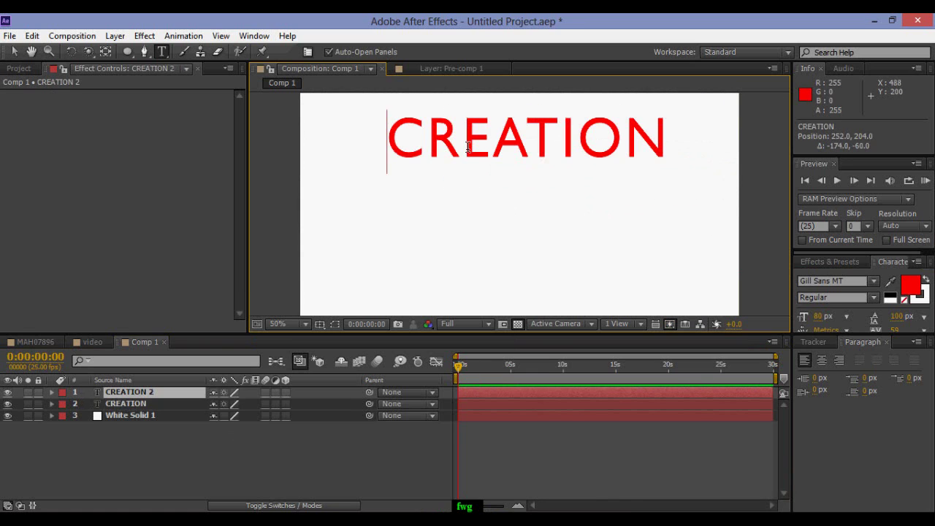
# - Add black PROCESS and TECHNIQUES text, then scale and stack all three words
pyautogui.write('PRO')
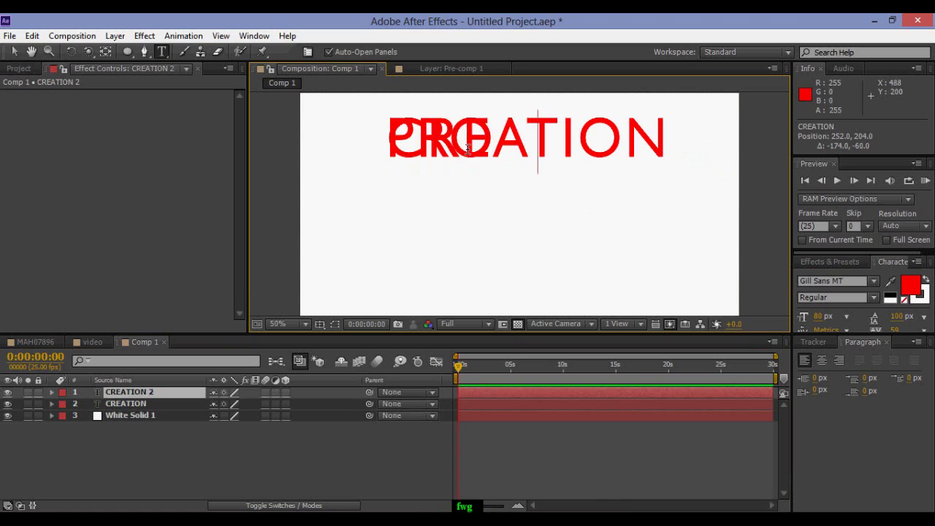
pyautogui.write('D')
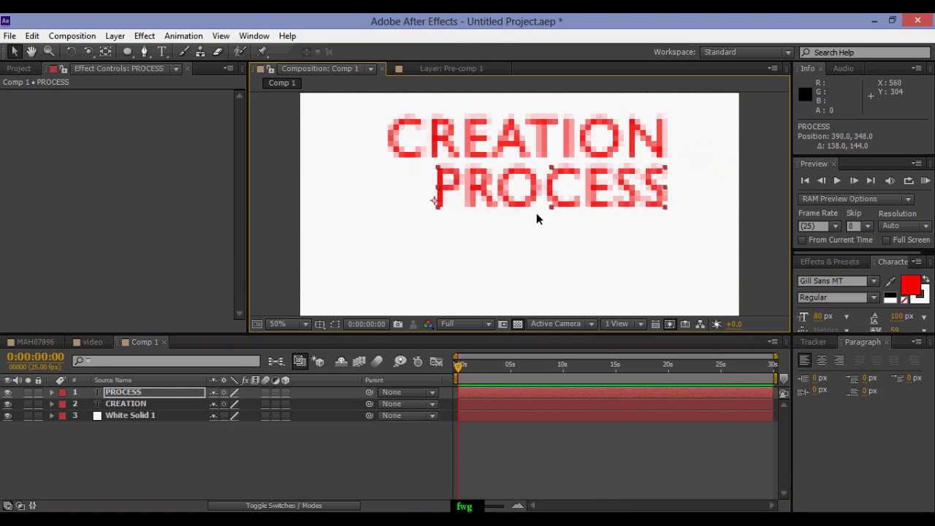
pyautogui.click(911, 286)
pyautogui.write('TEC')
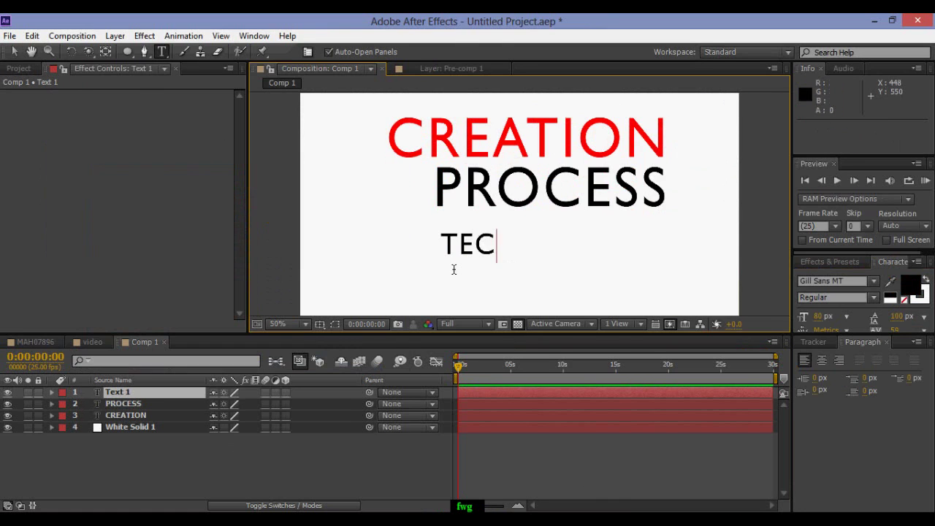
pyautogui.write('HNIQUES')
pyautogui.press('Escape')
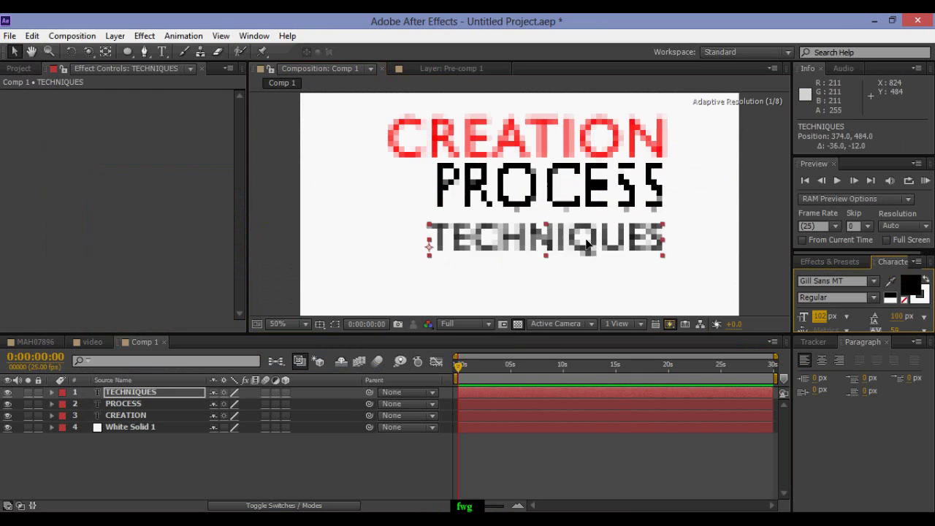
pyautogui.moveTo(627, 238); pyautogui.dragTo(658, 261)
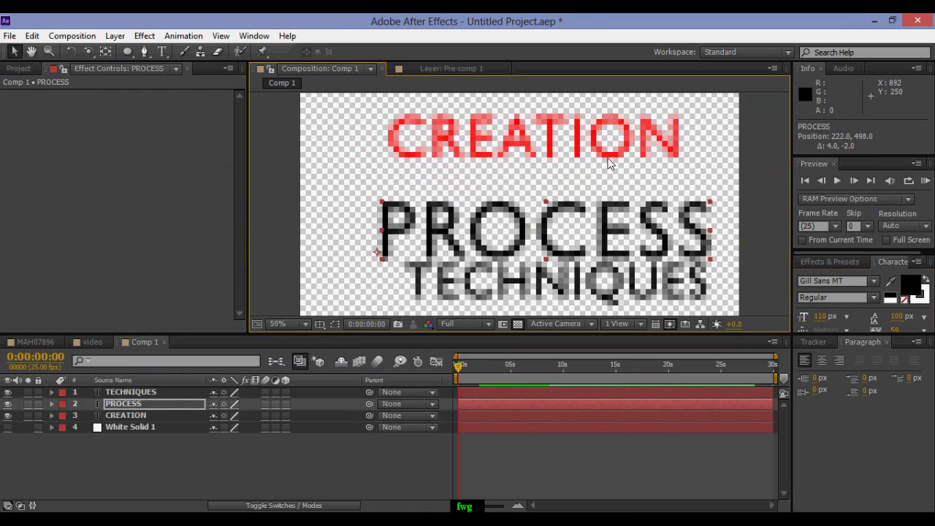
pyautogui.moveTo(668, 163); pyautogui.dragTo(712, 146)
pyautogui.moveTo(654, 283); pyautogui.dragTo(660, 277)
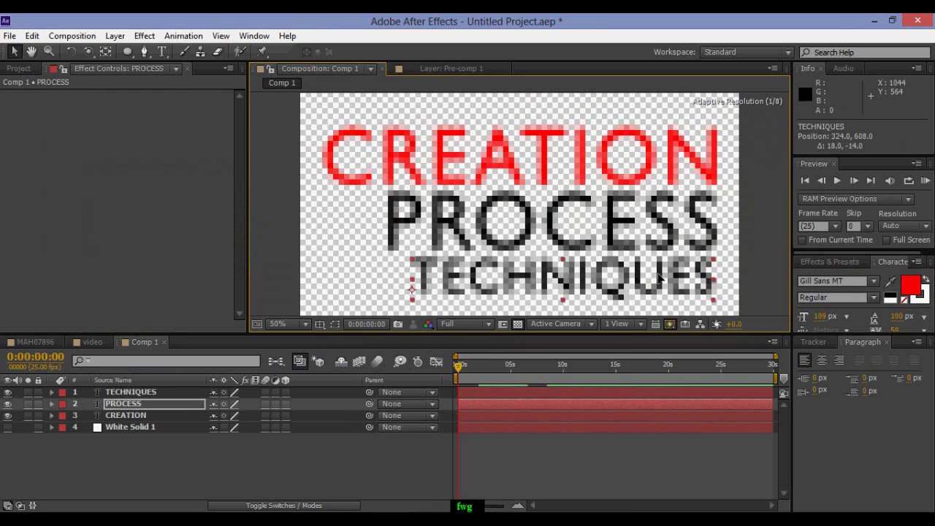
# - Make the CREATION, PROCESS and TECHNIQUES text layers 3D
pyautogui.click(760, 245)
pyautogui.click(344, 157)
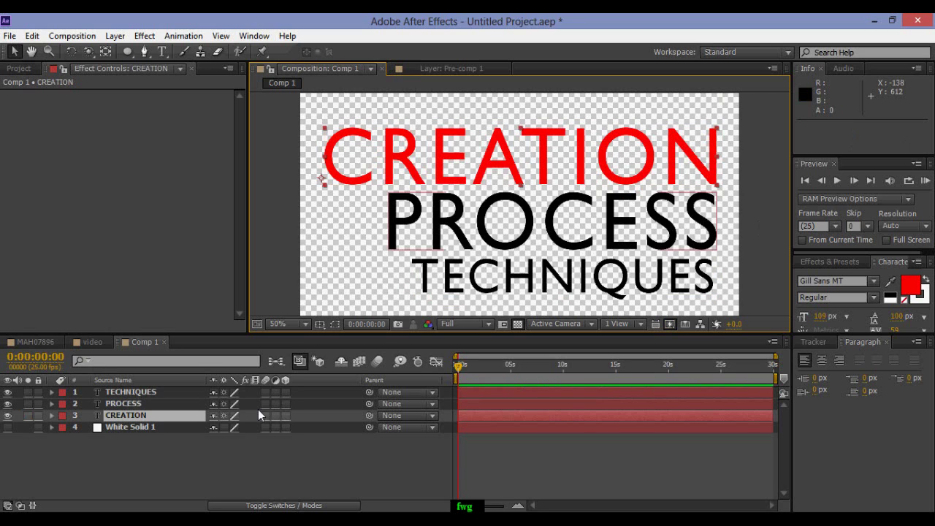
pyautogui.moveTo(288, 395); pyautogui.dragTo(288, 417)
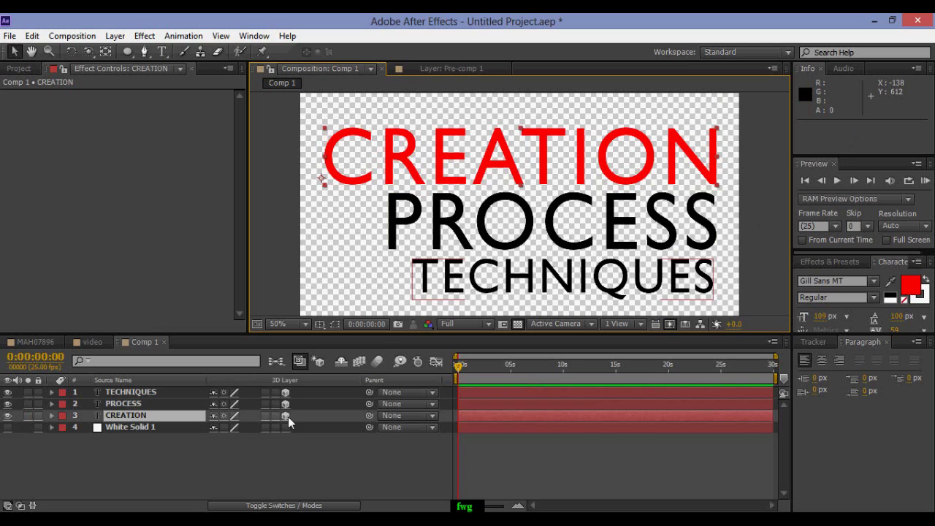
pyautogui.click(128, 392)
pyautogui.click(128, 412)
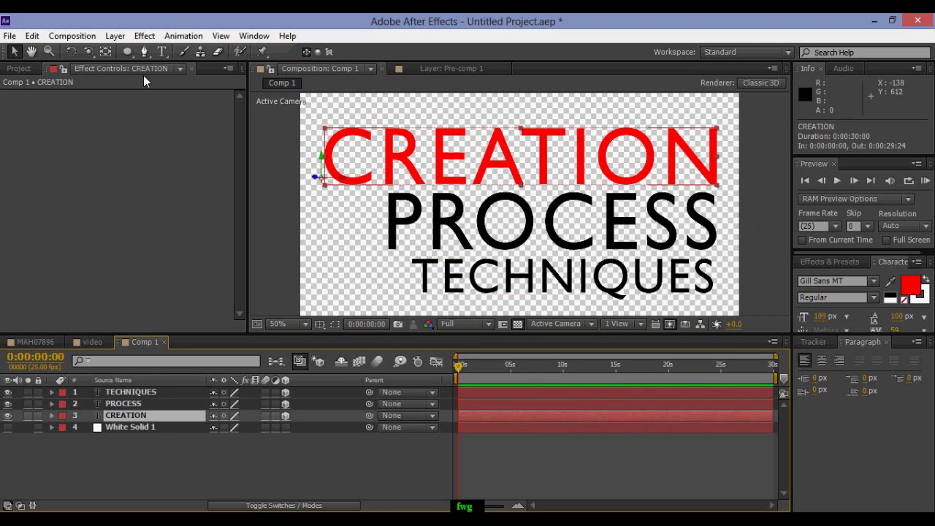
# - Move each word's anchor point to the top centre of CREATION, PROCESS and TECHNIQUES
pyautogui.click(107, 51)
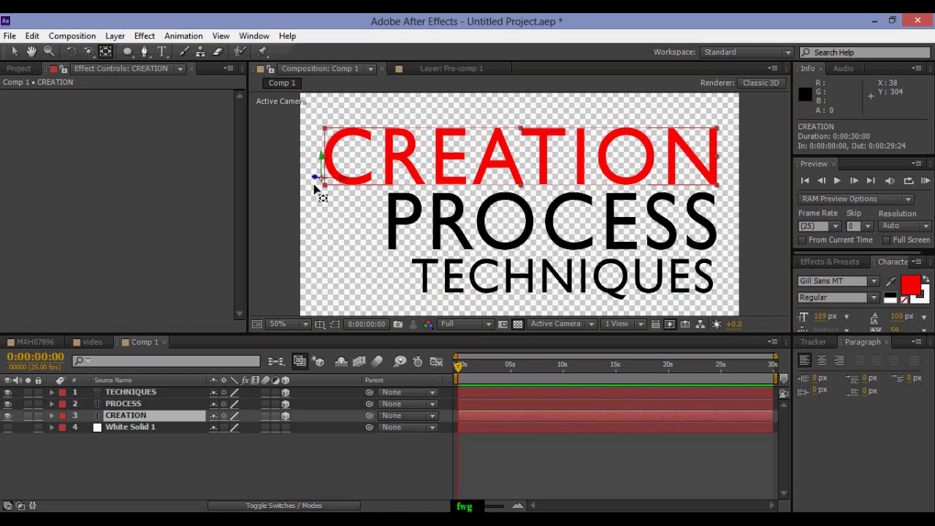
pyautogui.moveTo(319, 183); pyautogui.dragTo(351, 172)
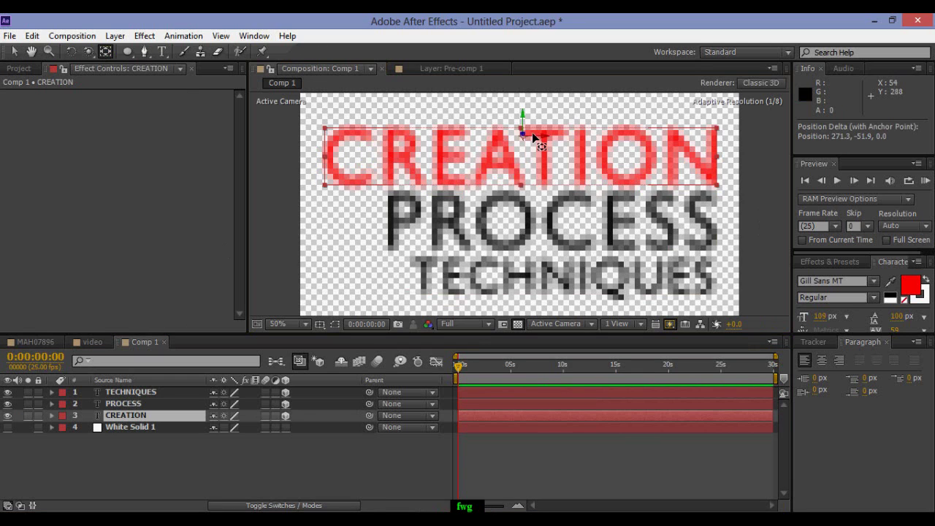
pyautogui.click(136, 406)
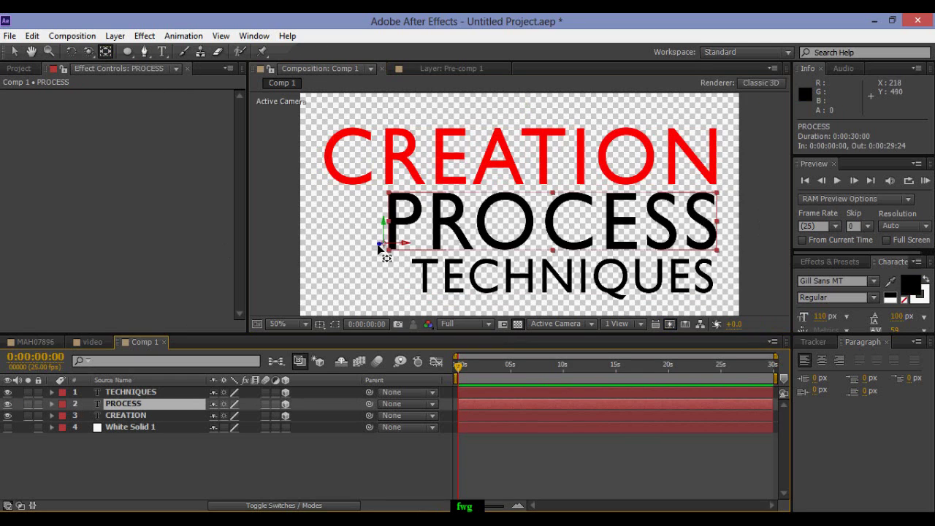
pyautogui.moveTo(379, 248); pyautogui.dragTo(537, 196)
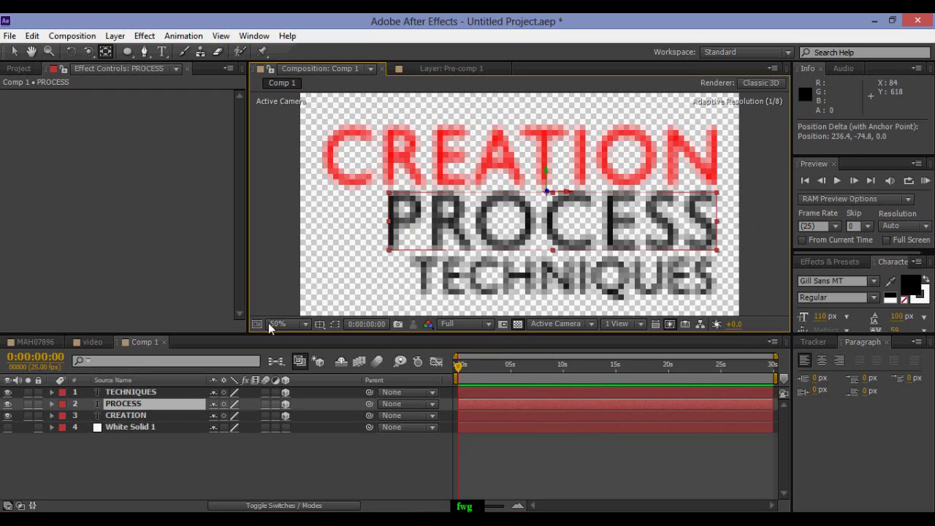
pyautogui.click(413, 289)
pyautogui.moveTo(410, 291); pyautogui.dragTo(549, 270)
pyautogui.click(540, 150)
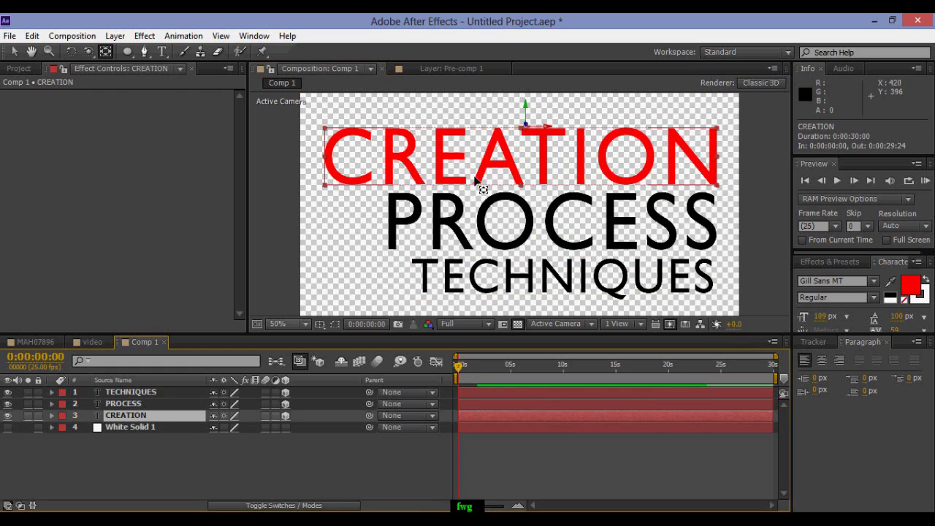
# - Tilt CREATION edge-on to 98° X and set an Orientation keyframe
pyautogui.click(71, 52)
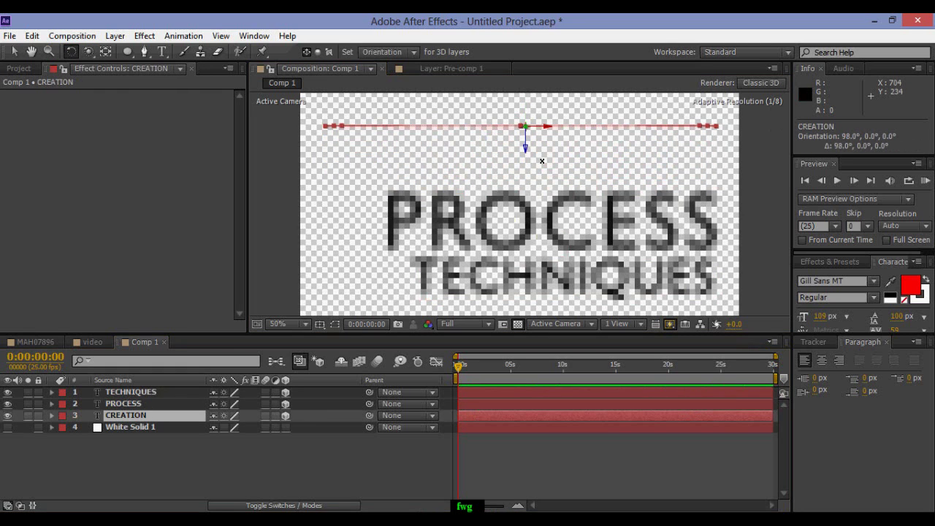
pyautogui.moveTo(544, 130); pyautogui.dragTo(513, 190)
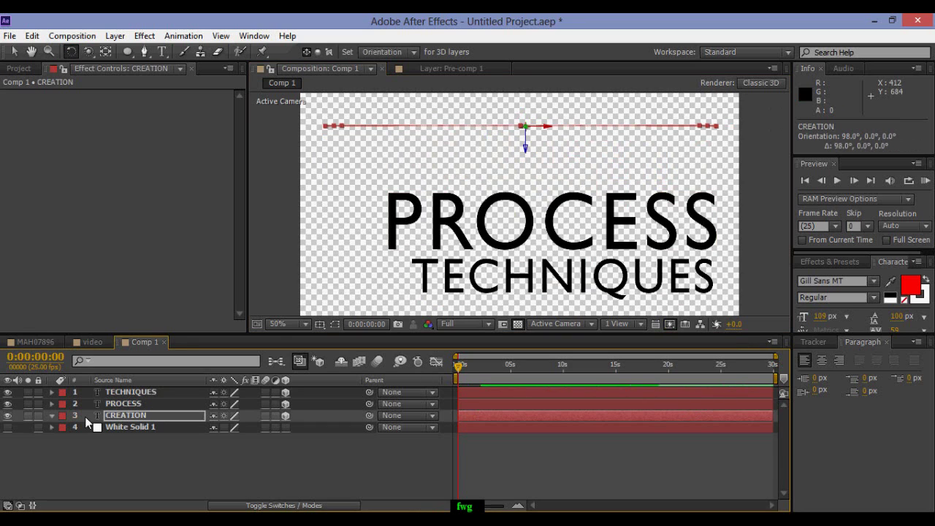
pyautogui.click(51, 415)
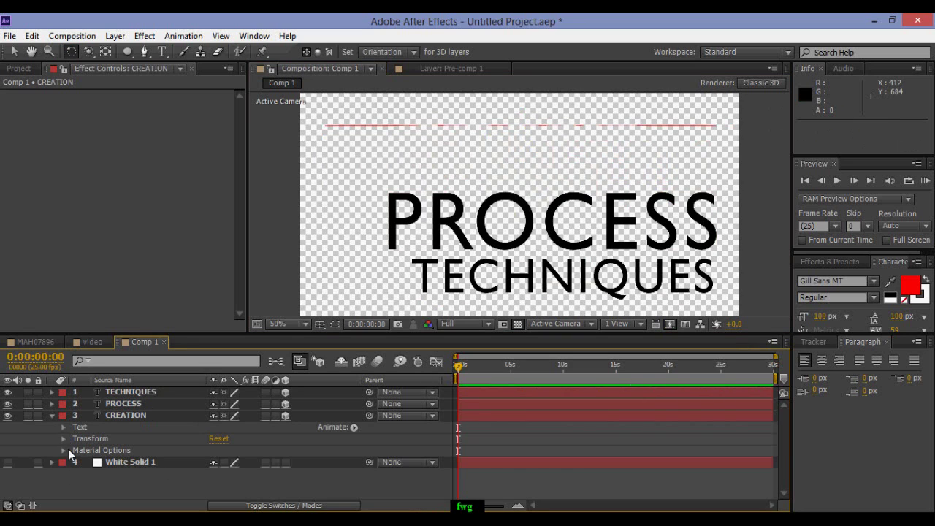
pyautogui.click(64, 439)
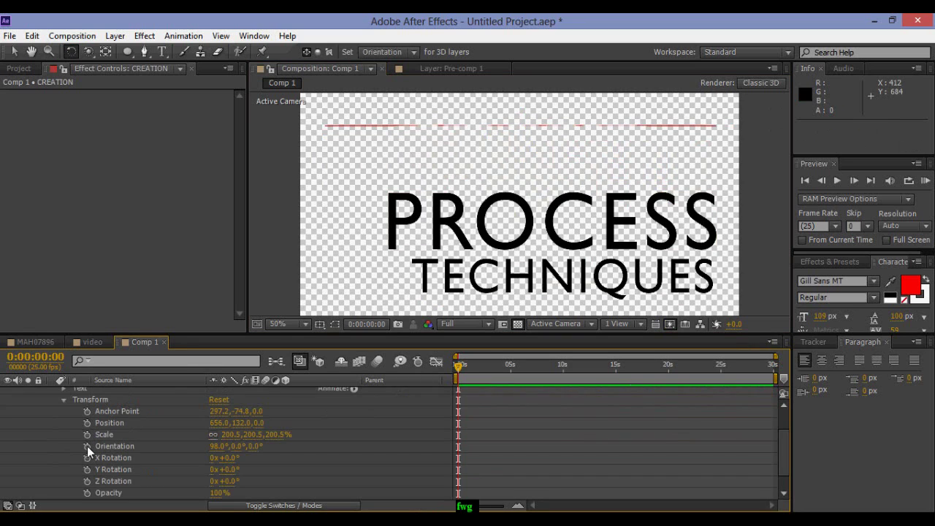
pyautogui.click(87, 445)
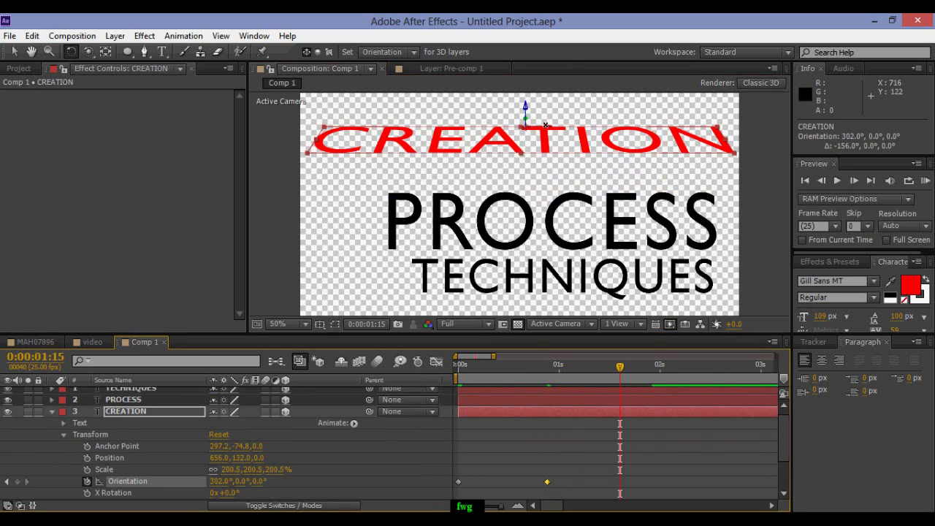
# - Add Orientation keyframes swinging CREATION down to 0° X by about 4 seconds
pyautogui.moveTo(548, 128)
pyautogui.mouseDown()
pyautogui.moveTo(563, 141)
pyautogui.moveTo(546, 126)
pyautogui.moveTo(548, 146)
pyautogui.mouseUp()
pyautogui.click(693, 365)
pyautogui.click(582, 365)
pyautogui.moveTo(589, 366); pyautogui.dragTo(637, 376)
pyautogui.moveTo(547, 131); pyautogui.dragTo(542, 141)
pyautogui.click(674, 365)
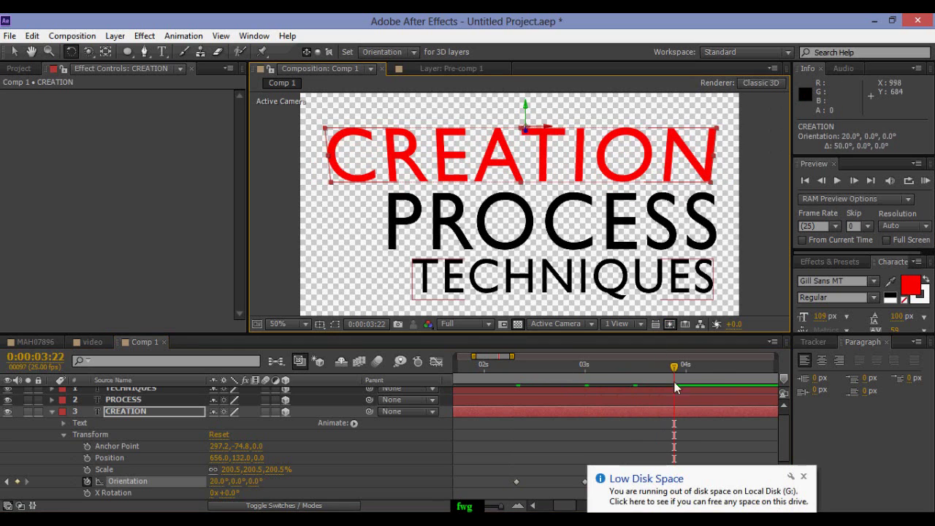
pyautogui.hotkey('shift', 'pagedown')
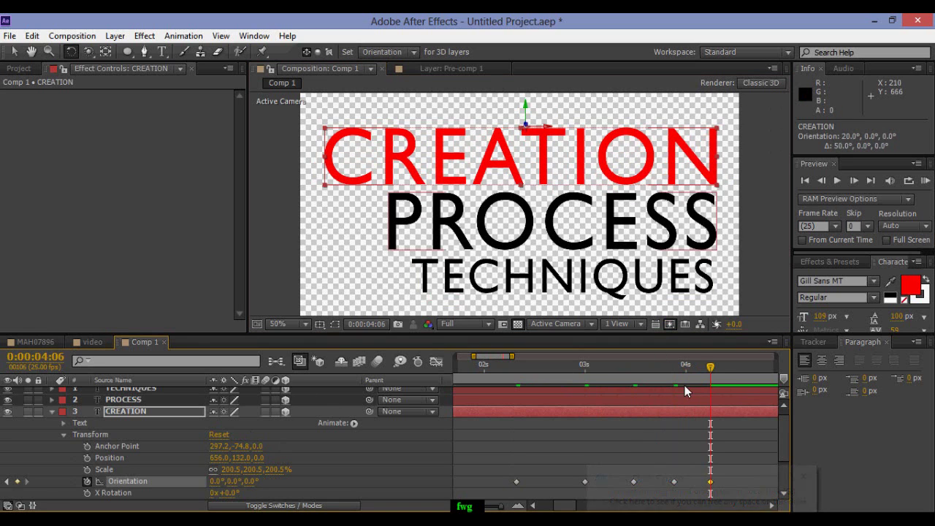
pyautogui.moveTo(603, 370); pyautogui.dragTo(459, 365)
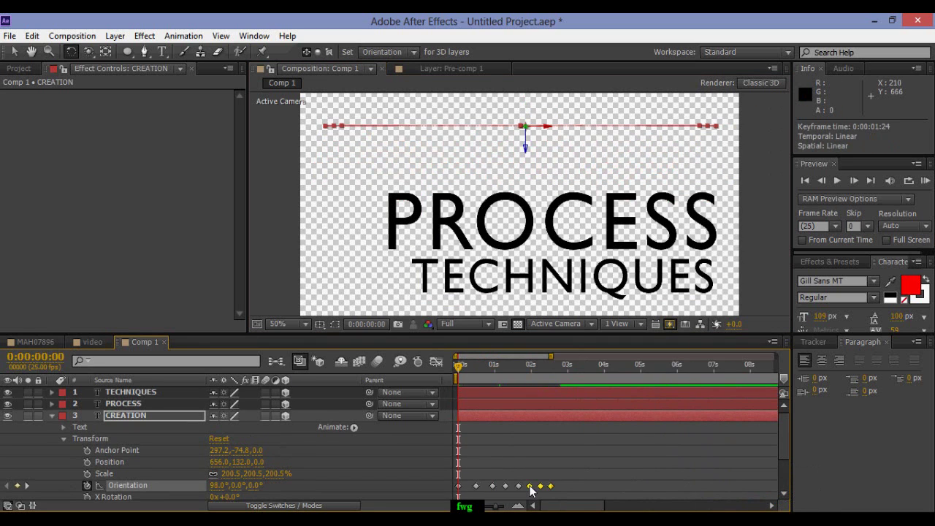
# - Apply Easy Ease to CREATION's Orientation keyframes and slide them later in time
pyautogui.moveTo(573, 479); pyautogui.dragTo(455, 503)
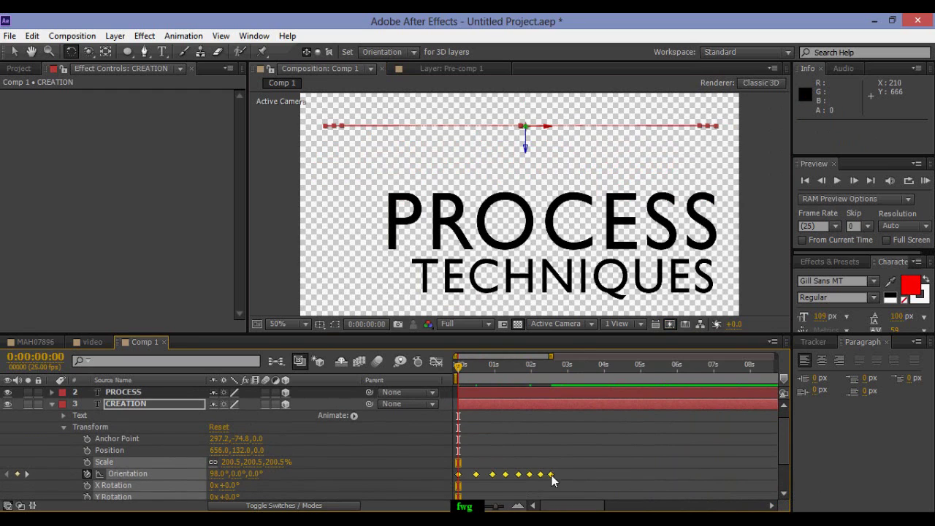
pyautogui.rightClick(499, 476)
pyautogui.moveTo(555, 465)
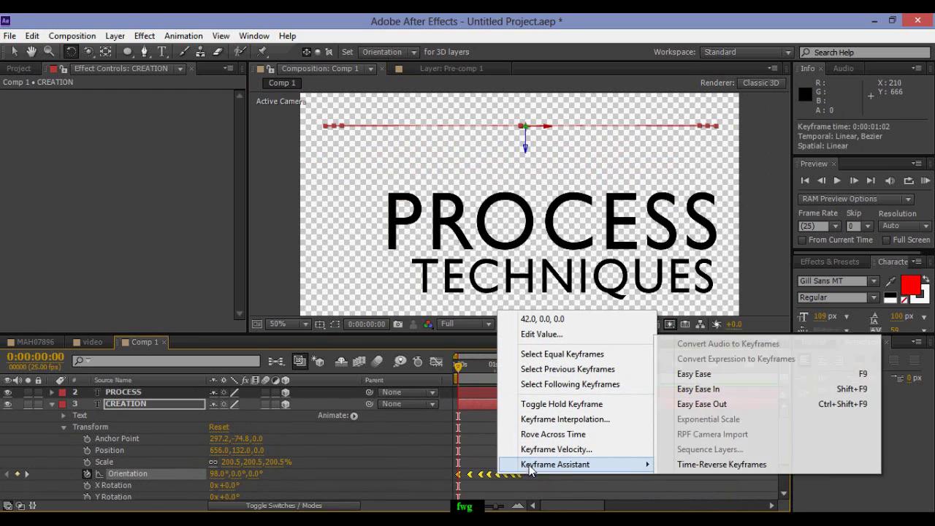
pyautogui.click(694, 374)
pyautogui.moveTo(516, 474); pyautogui.dragTo(563, 474)
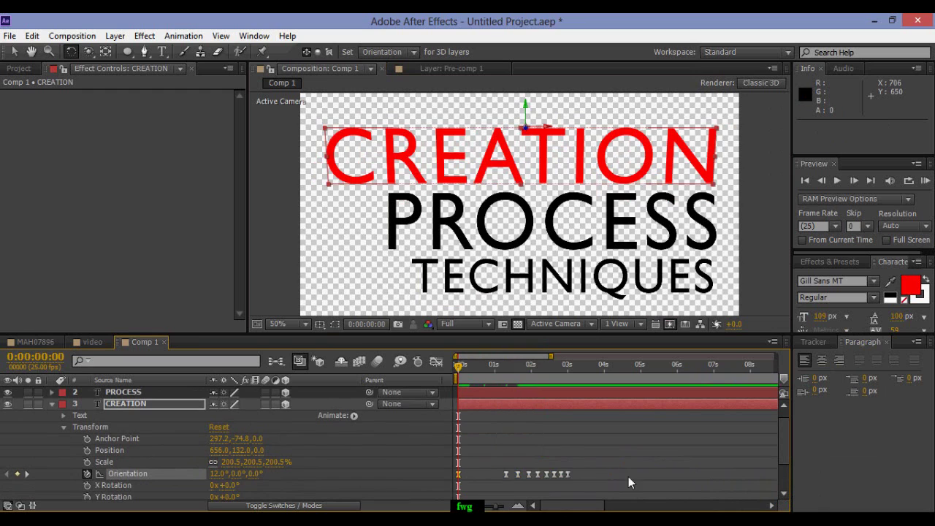
pyautogui.moveTo(653, 461); pyautogui.dragTo(526, 491)
# - Copy CREATION's eight Orientation keyframes
pyautogui.click(32, 35)
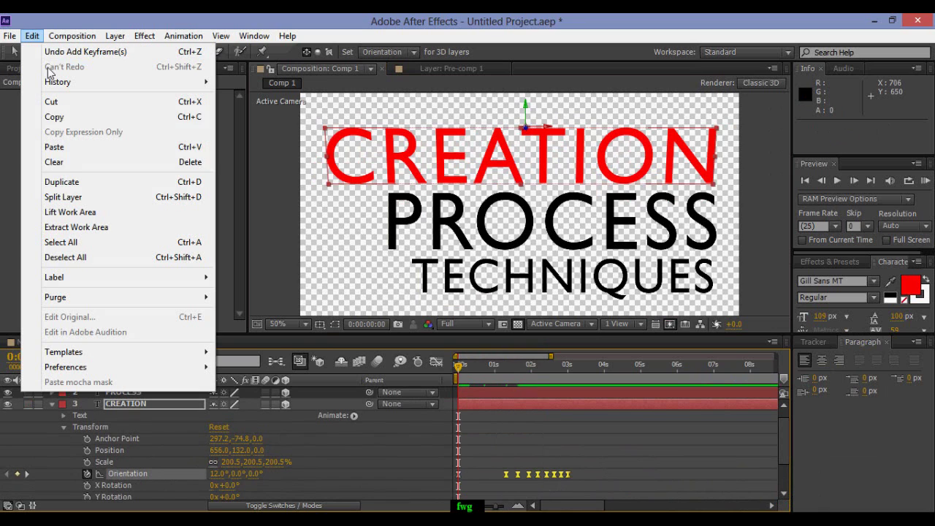
pyautogui.click(76, 118)
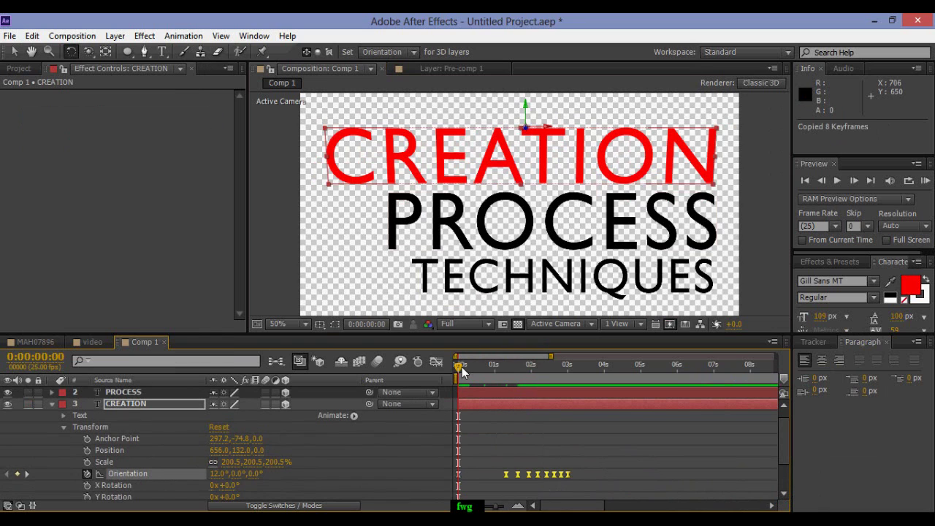
pyautogui.moveTo(462, 373)
pyautogui.mouseDown()
pyautogui.moveTo(523, 381)
pyautogui.moveTo(507, 382)
pyautogui.mouseUp()
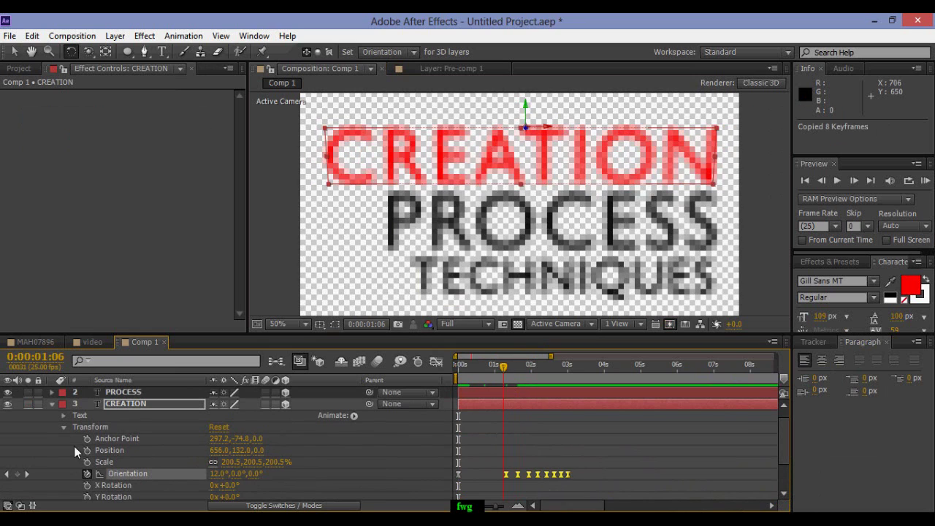
pyautogui.click(52, 403)
# - Paste the eight Orientation keyframes onto the PROCESS layer's Orientation
pyautogui.click(133, 403)
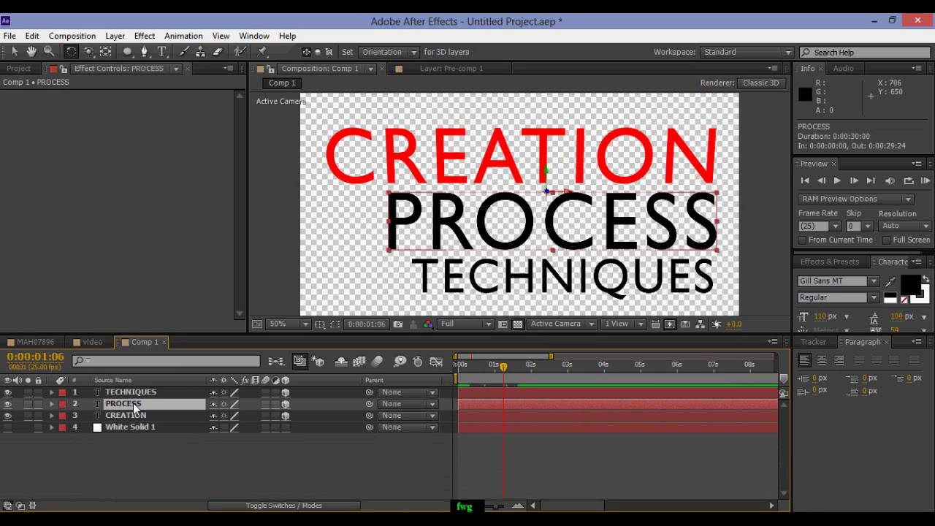
pyautogui.click(51, 404)
pyautogui.click(63, 427)
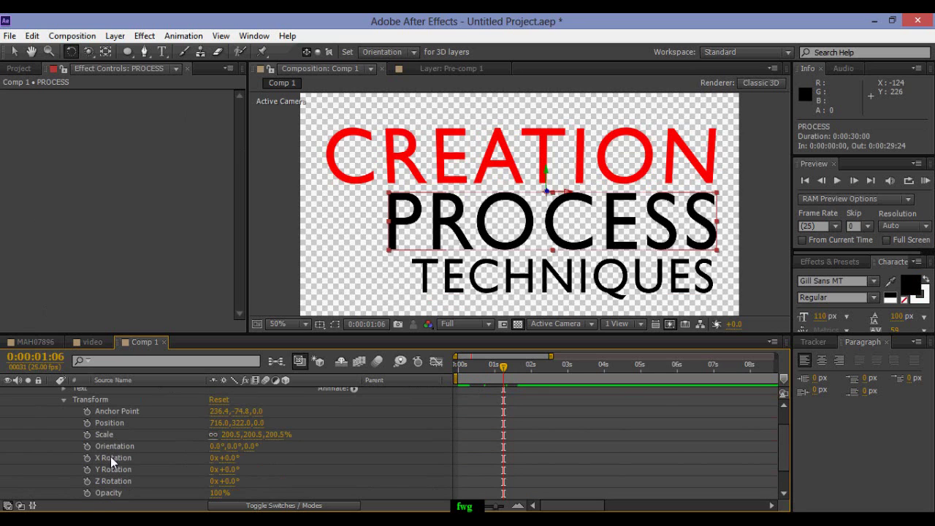
pyautogui.click(110, 446)
pyautogui.click(32, 36)
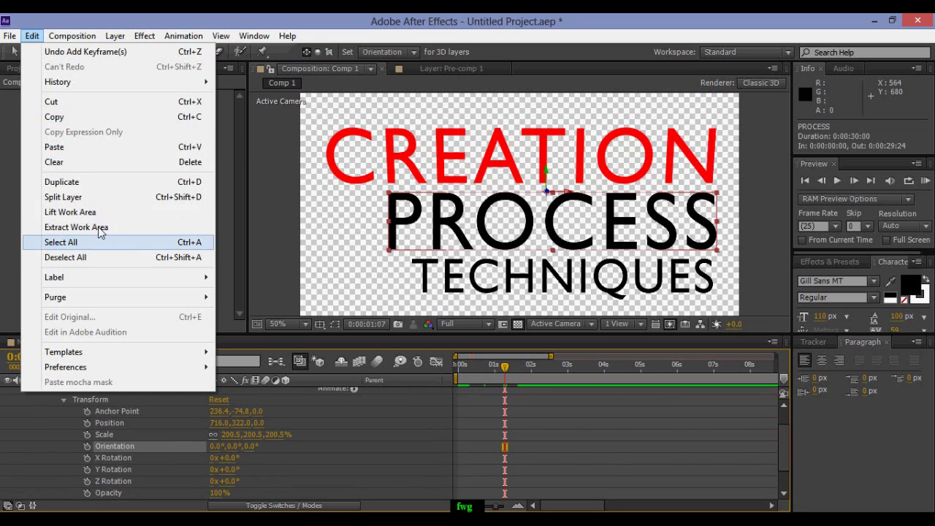
pyautogui.click(88, 148)
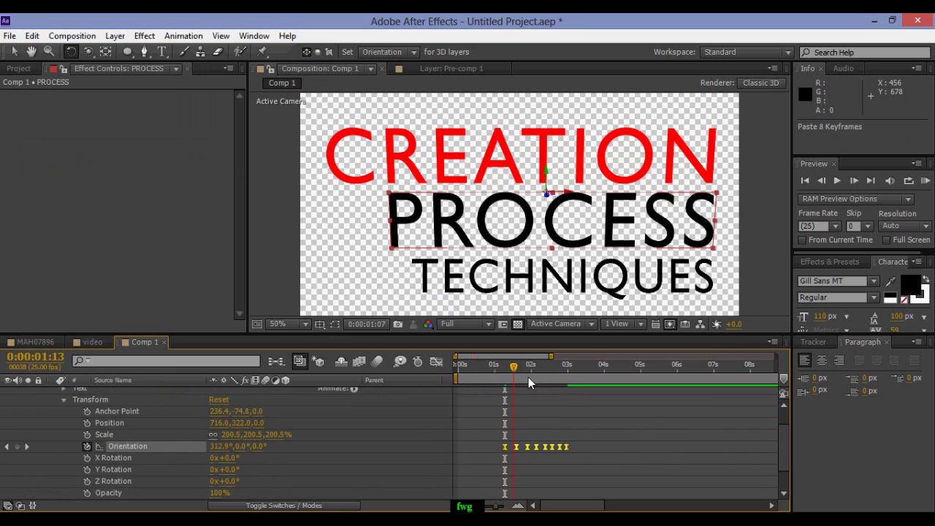
pyautogui.moveTo(529, 377); pyautogui.dragTo(510, 413)
pyautogui.scroll(3, 98, 436)
# - Paste the eight Orientation keyframes onto TECHNIQUES and check the animation
pyautogui.click(51, 404)
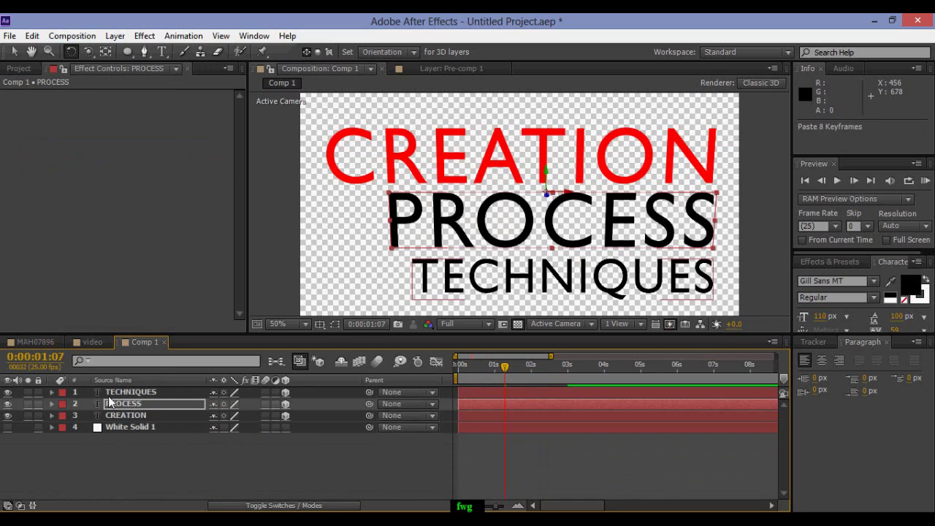
pyautogui.click(53, 394)
pyautogui.click(64, 415)
pyautogui.click(110, 446)
pyautogui.click(32, 36)
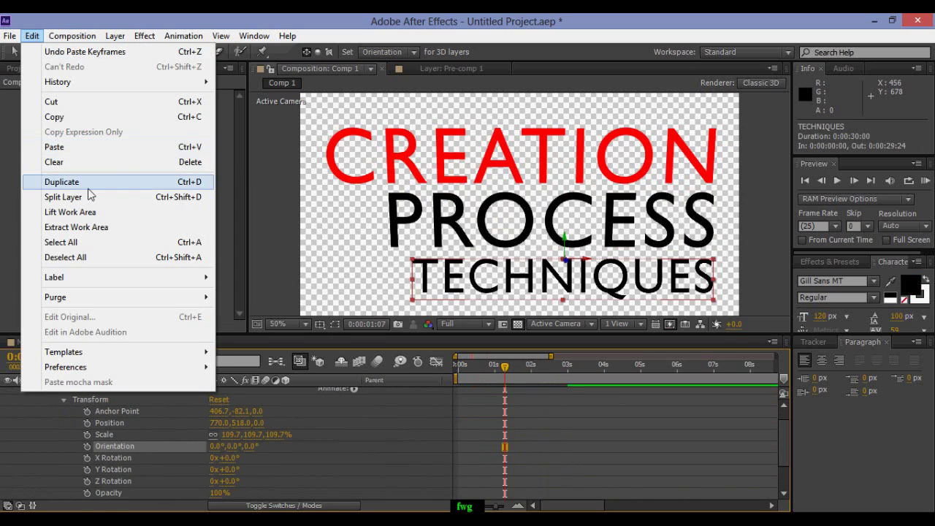
pyautogui.click(93, 151)
pyautogui.moveTo(504, 379); pyautogui.dragTo(590, 402)
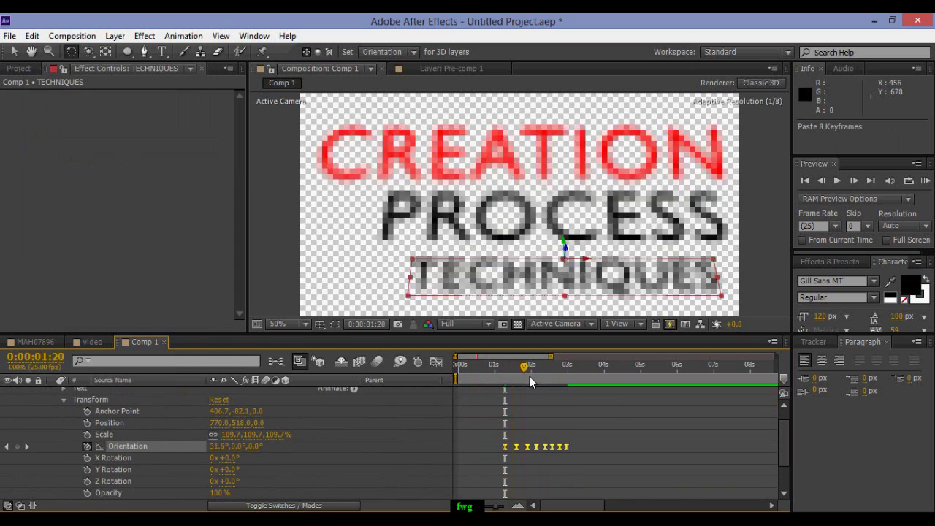
pyautogui.press('Home')
# - Delay PROCESS after CREATION and shift TECHNIQUES to start near 3:20
pyautogui.click(618, 365)
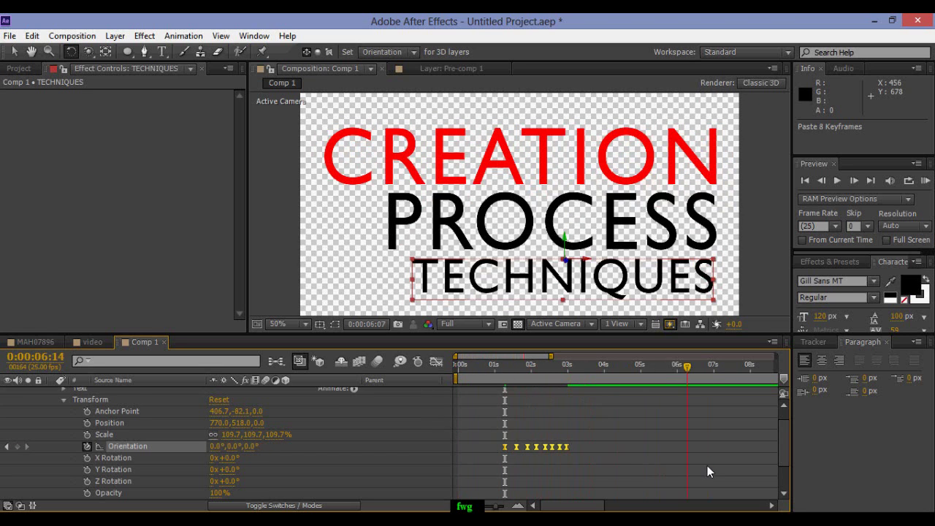
pyautogui.press('space')
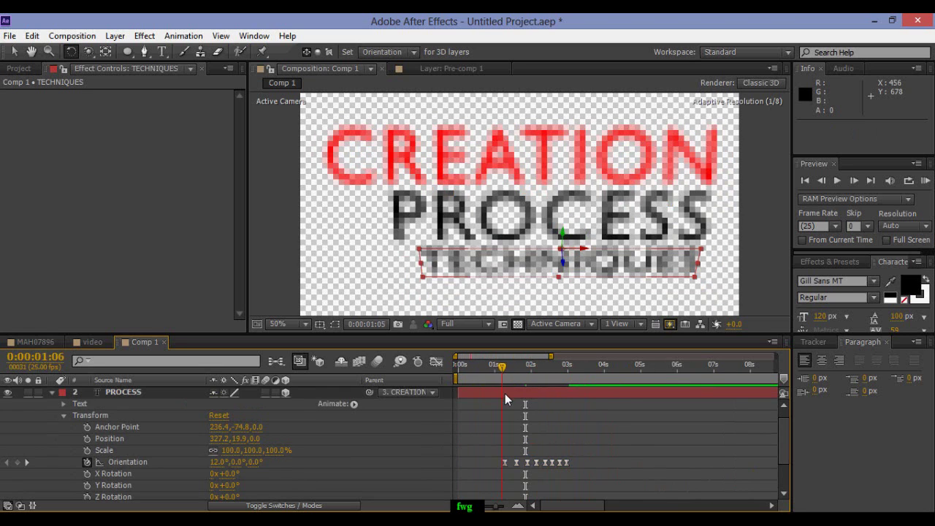
pyautogui.moveTo(505, 399); pyautogui.dragTo(586, 404)
pyautogui.click(479, 367)
pyautogui.moveTo(510, 372); pyautogui.dragTo(507, 369)
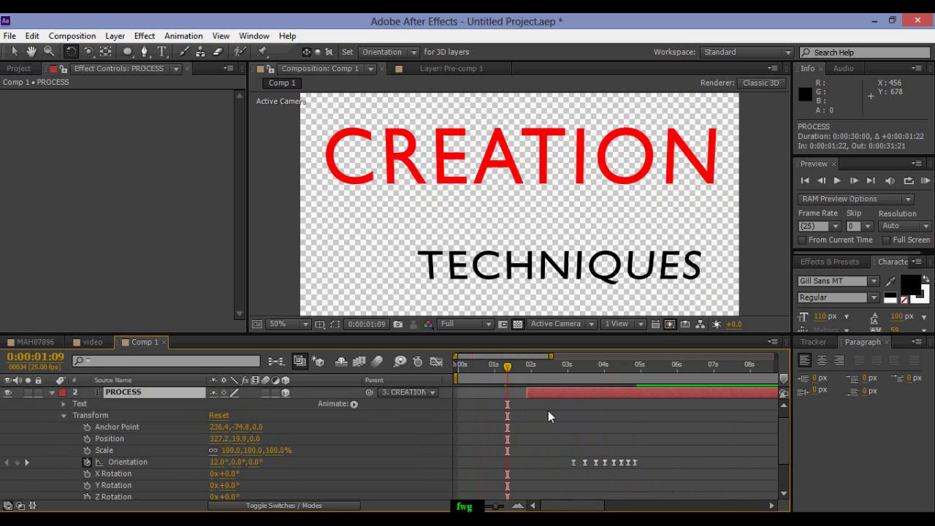
pyautogui.scroll(1, 548, 411)
pyautogui.moveTo(563, 394); pyautogui.dragTo(701, 395)
pyautogui.moveTo(516, 371)
pyautogui.mouseDown()
pyautogui.moveTo(558, 378)
pyautogui.moveTo(498, 378)
pyautogui.moveTo(541, 393)
pyautogui.moveTo(593, 385)
pyautogui.moveTo(575, 375)
pyautogui.mouseUp()
# - Keyframe the TECHNIQUES layer's opacity and nudge its keyframe slightly later
pyautogui.click(87, 474)
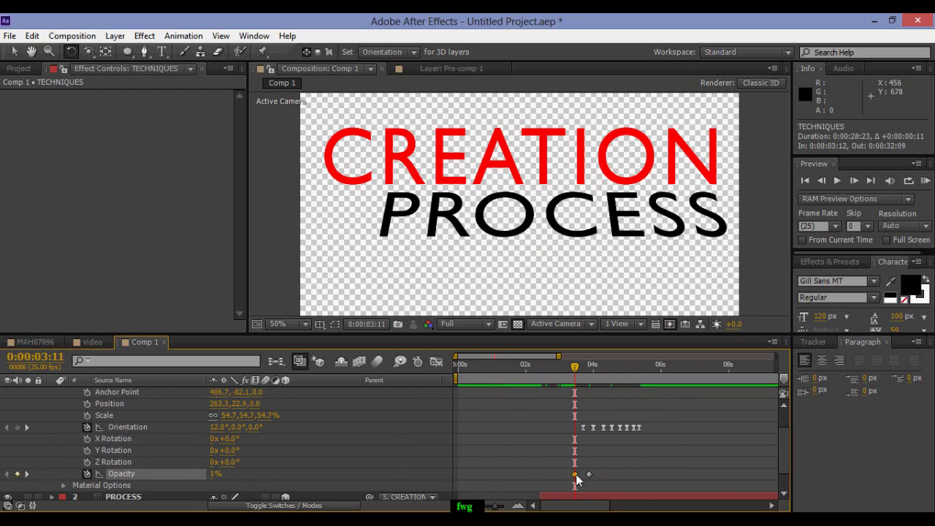
pyautogui.moveTo(576, 474); pyautogui.dragTo(579, 475)
pyautogui.click(577, 373)
pyautogui.moveTo(577, 374); pyautogui.dragTo(581, 374)
pyautogui.scroll(-1, 569, 454)
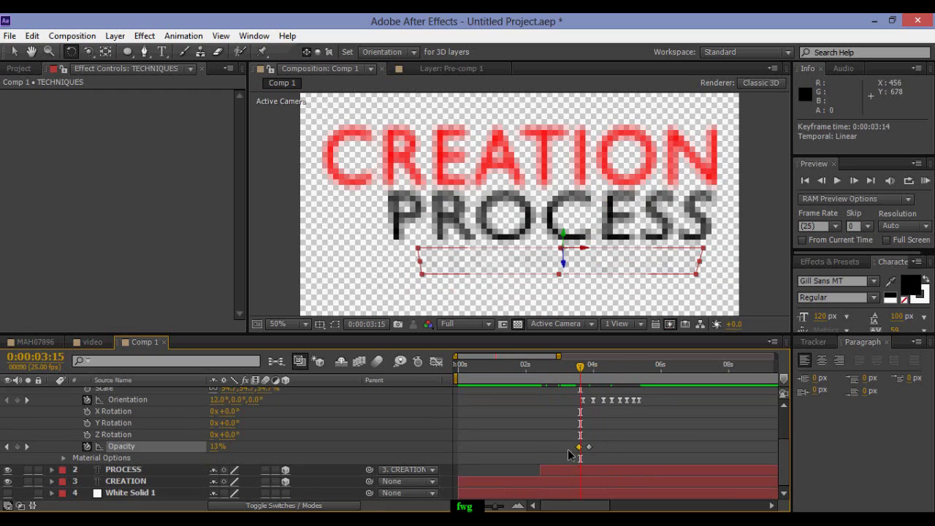
# - Keyframe PROCESS opacity from 0% when it first appears to 100% once fully visible
pyautogui.click(51, 470)
pyautogui.click(63, 493)
pyautogui.scroll(-1, 577, 436)
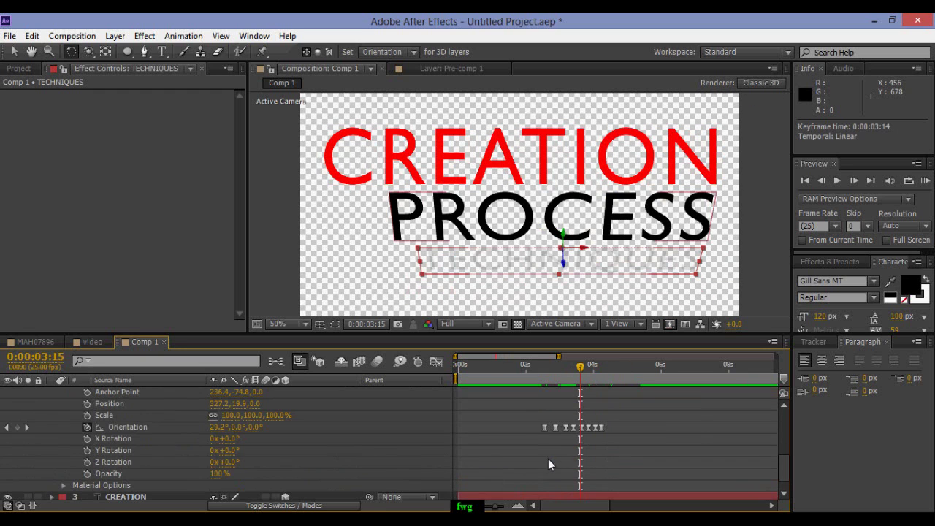
pyautogui.moveTo(567, 374); pyautogui.dragTo(551, 375)
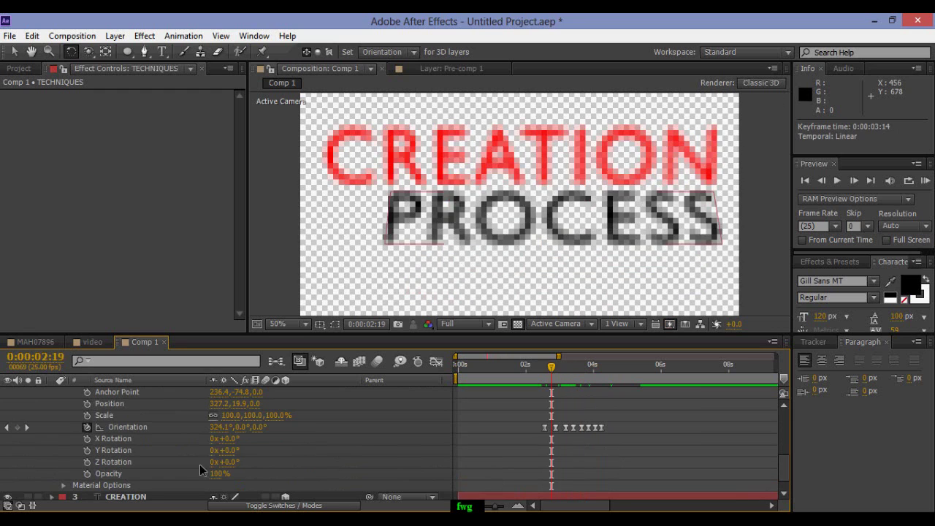
pyautogui.click(87, 473)
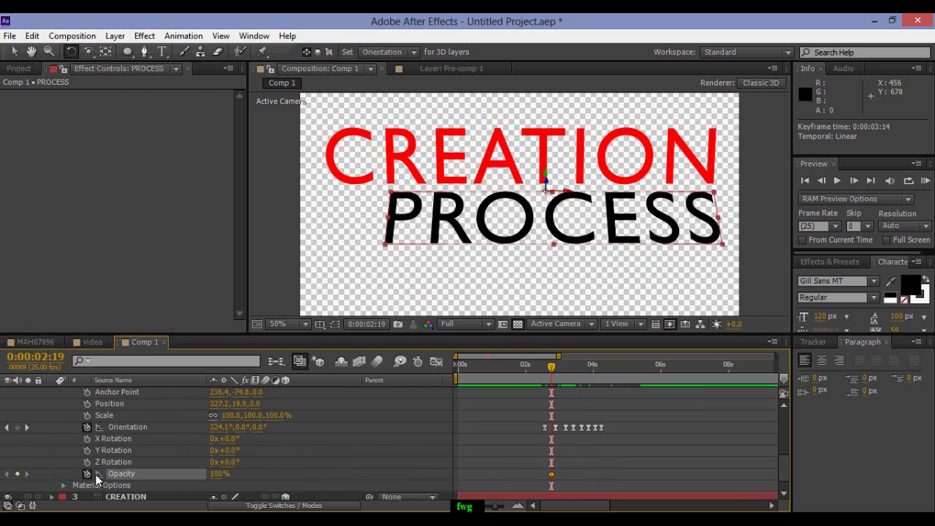
pyautogui.moveTo(551, 373); pyautogui.dragTo(542, 368)
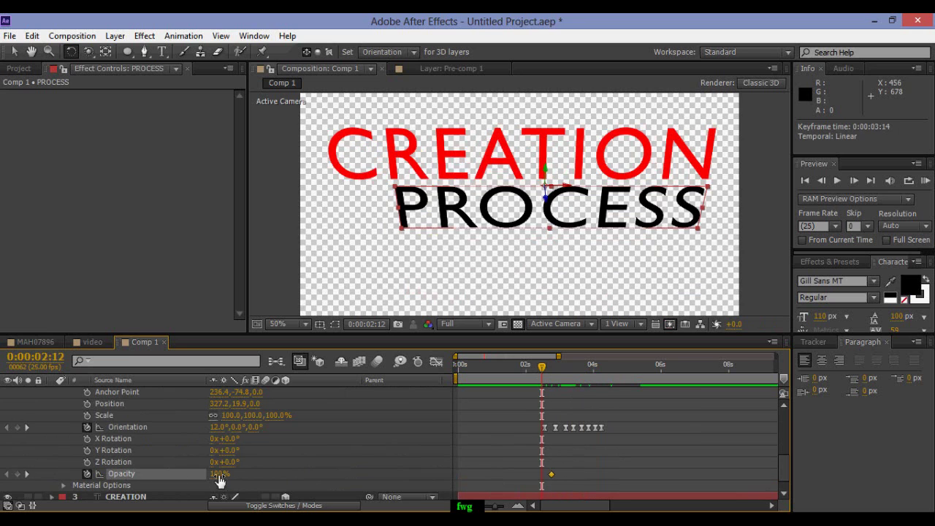
pyautogui.moveTo(217, 473); pyautogui.dragTo(97, 472)
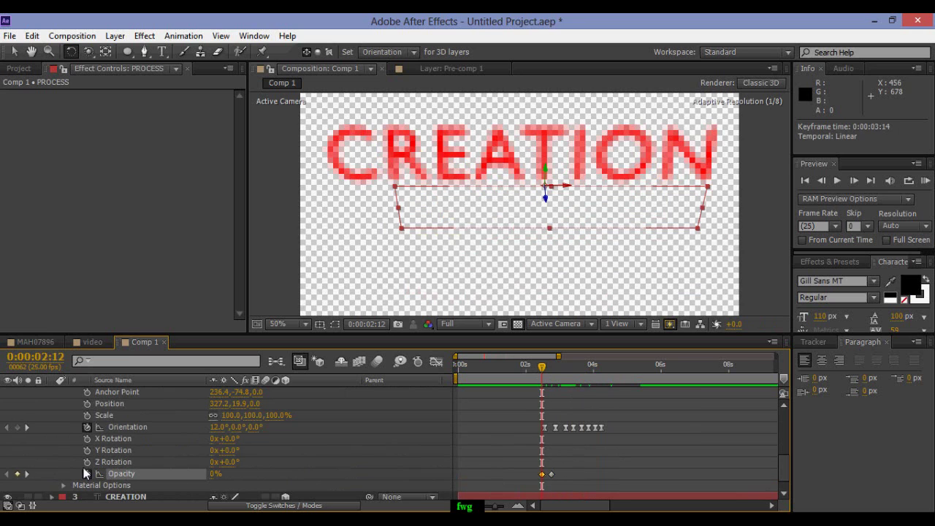
pyautogui.moveTo(545, 368); pyautogui.dragTo(551, 369)
pyautogui.press('Home')
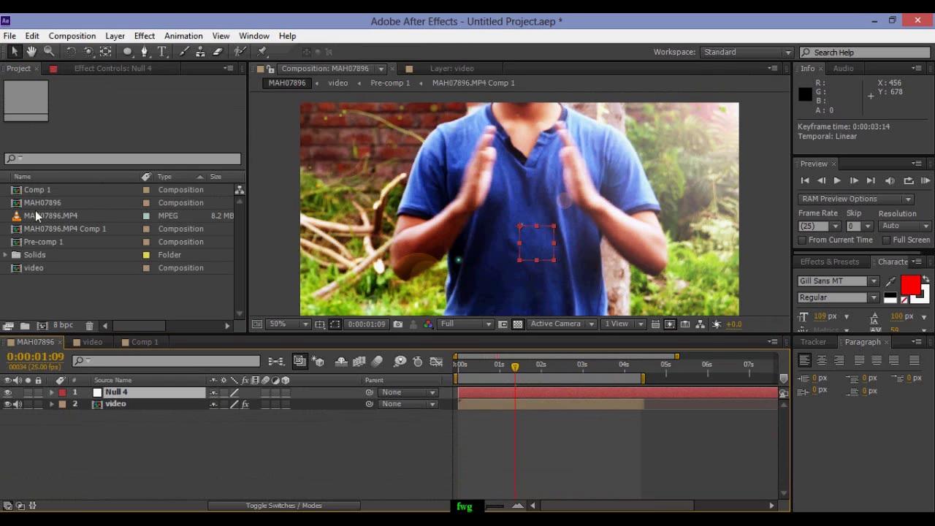
# - Place Comp 1 above the tracking null in MAH07896, make it 3D, and push it back in depth
pyautogui.moveTo(35, 211); pyautogui.dragTo(122, 395)
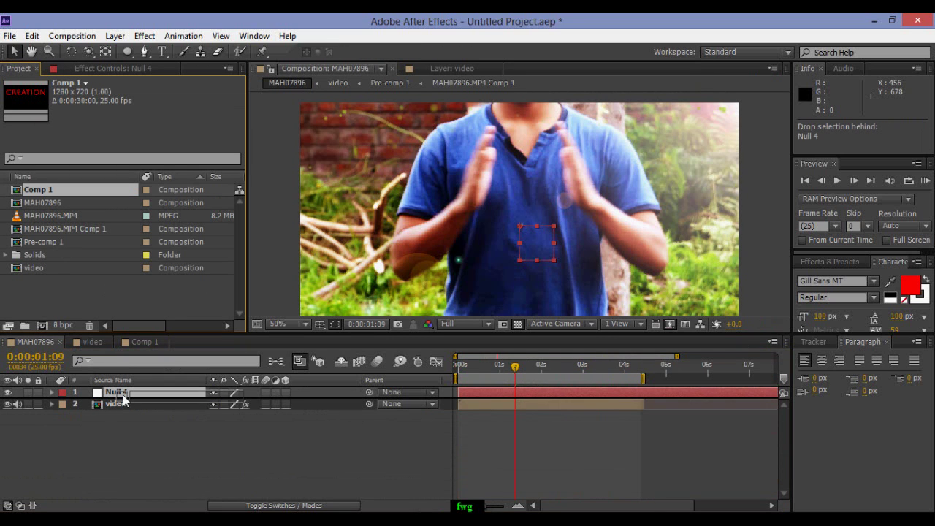
pyautogui.moveTo(122, 394); pyautogui.dragTo(117, 392)
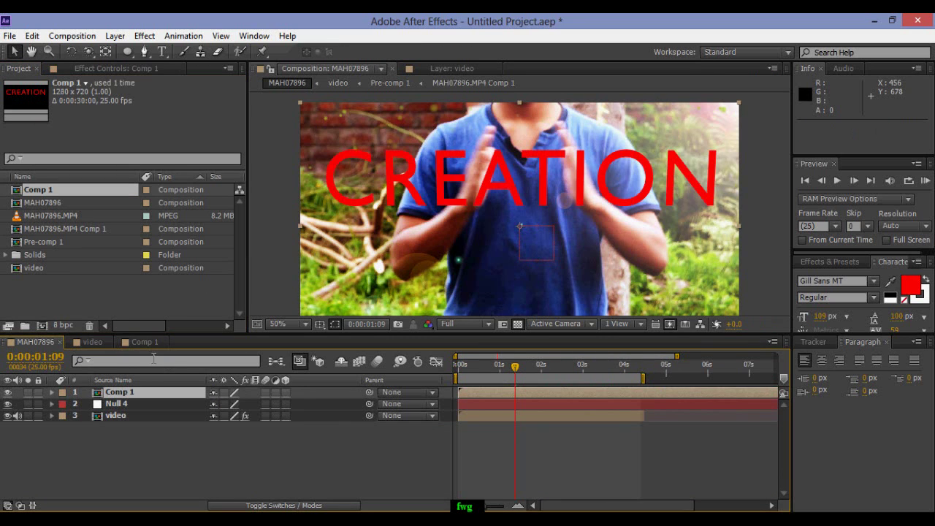
pyautogui.press('space')
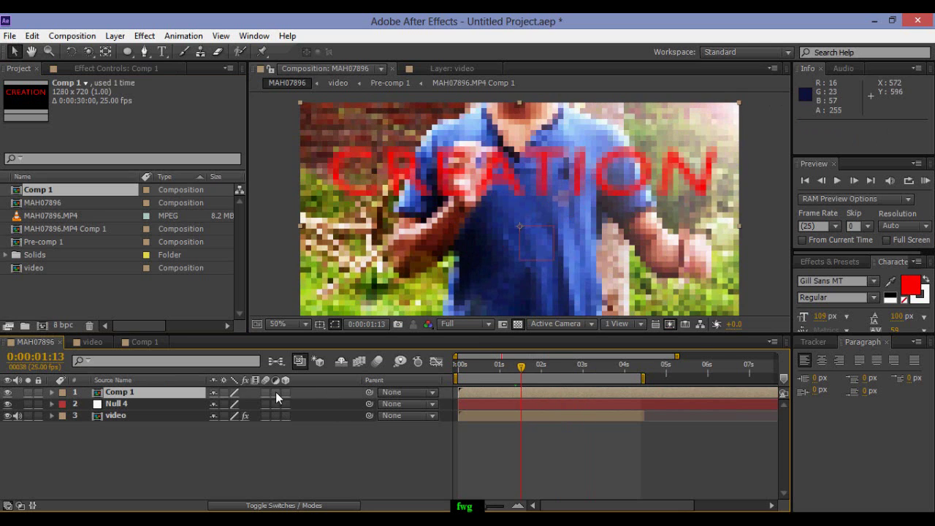
pyautogui.click(285, 392)
pyautogui.moveTo(521, 231); pyautogui.dragTo(306, 288)
# - Keyframe the title's position so it moves closer to the camera as the hand reaches out
pyautogui.press('space')
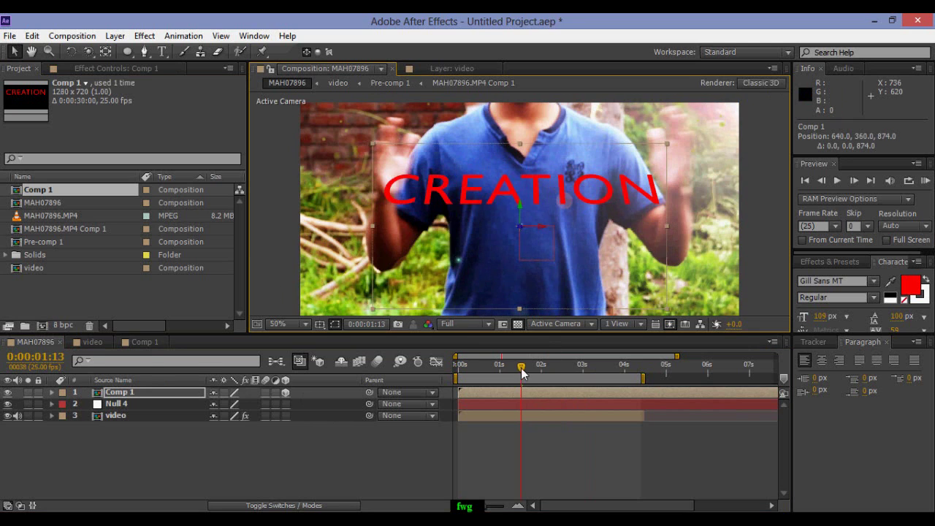
pyautogui.click(51, 392)
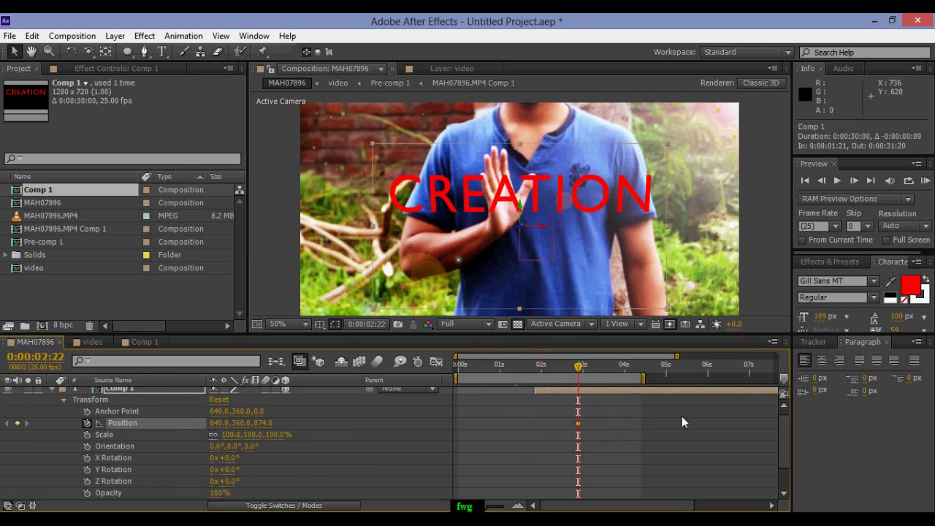
pyautogui.moveTo(582, 369); pyautogui.dragTo(594, 369)
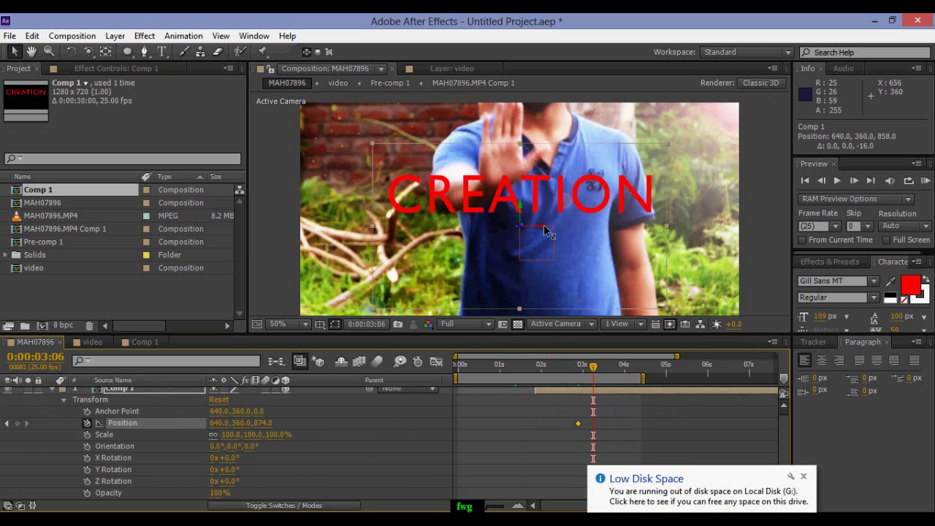
pyautogui.moveTo(544, 230); pyautogui.dragTo(643, 226)
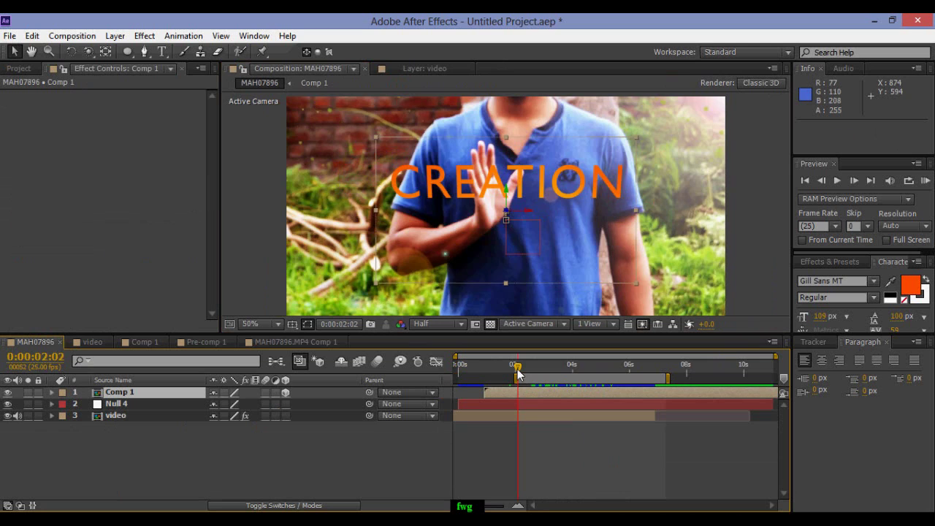
pyautogui.moveTo(517, 374); pyautogui.dragTo(614, 403)
pyautogui.moveTo(544, 412); pyautogui.dragTo(516, 407)
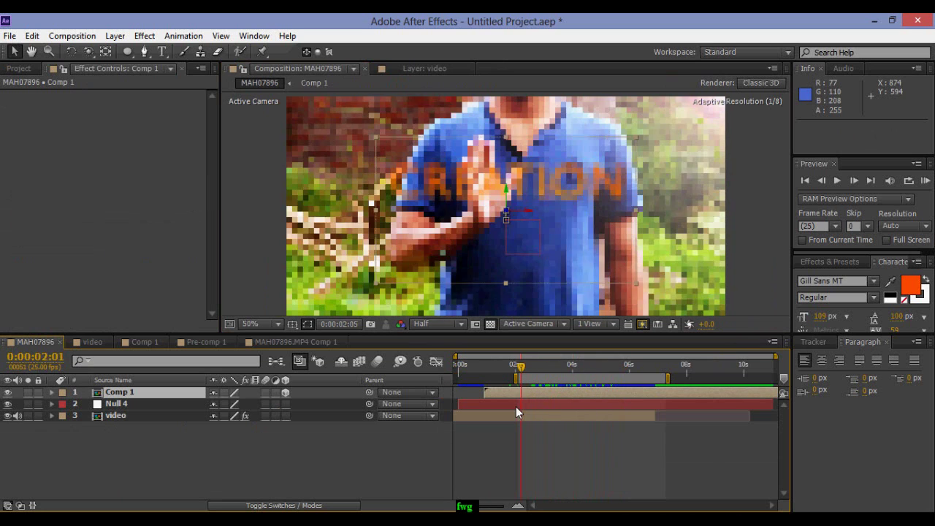
pyautogui.click(52, 393)
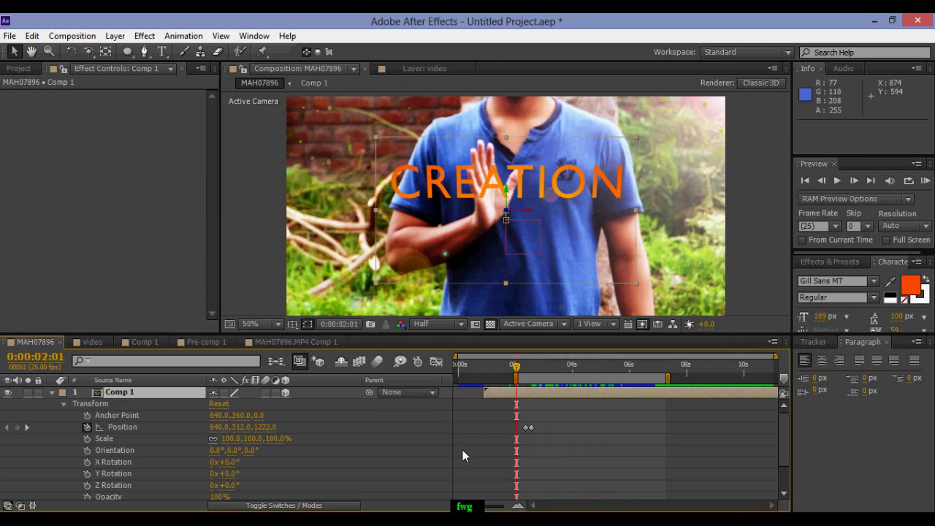
pyautogui.click(27, 427)
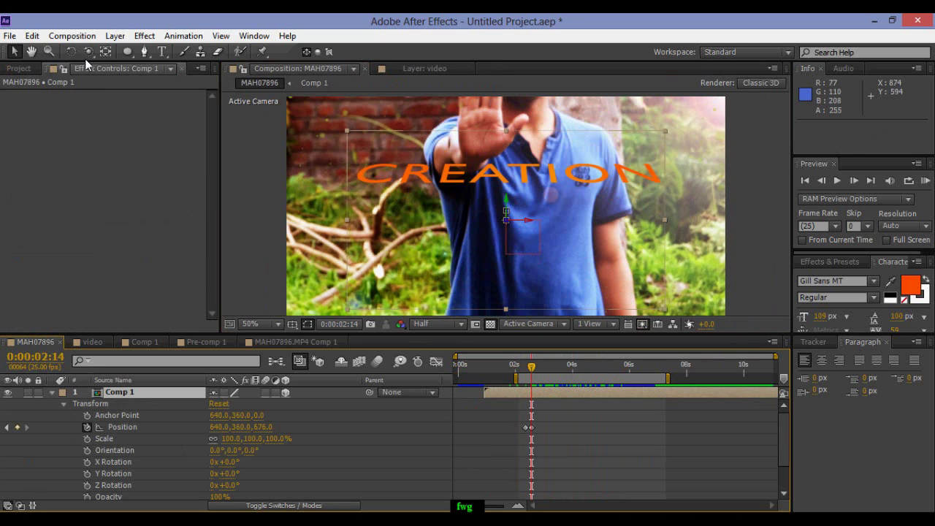
pyautogui.click(144, 35)
pyautogui.moveTo(180, 131)
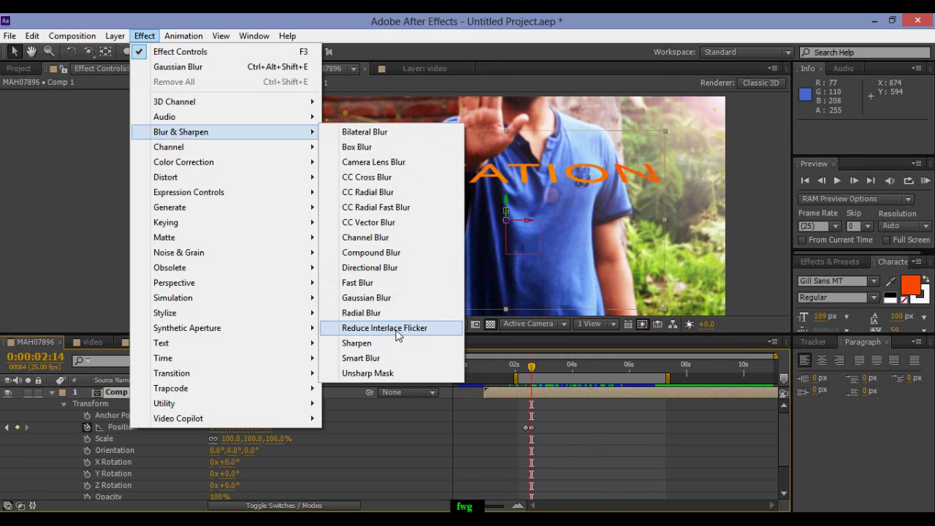
pyautogui.click(381, 284)
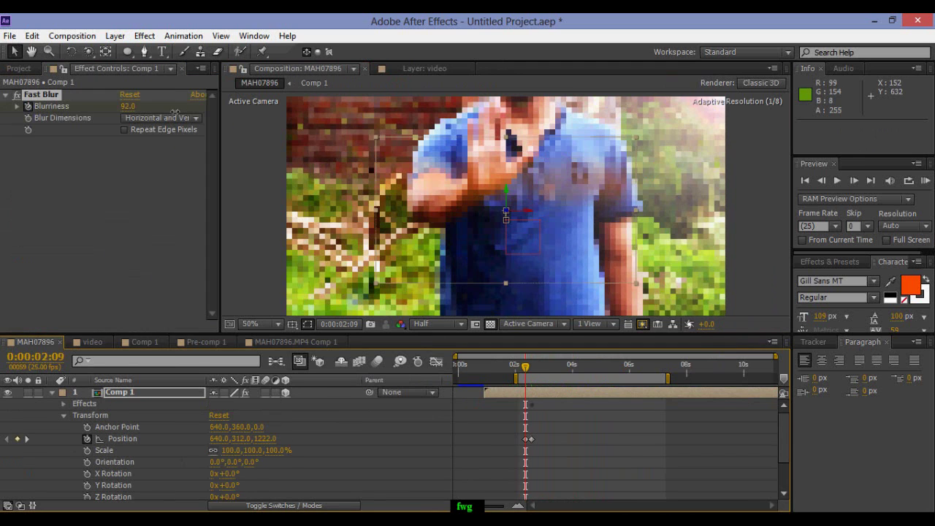
pyautogui.moveTo(117, 106); pyautogui.dragTo(155, 114)
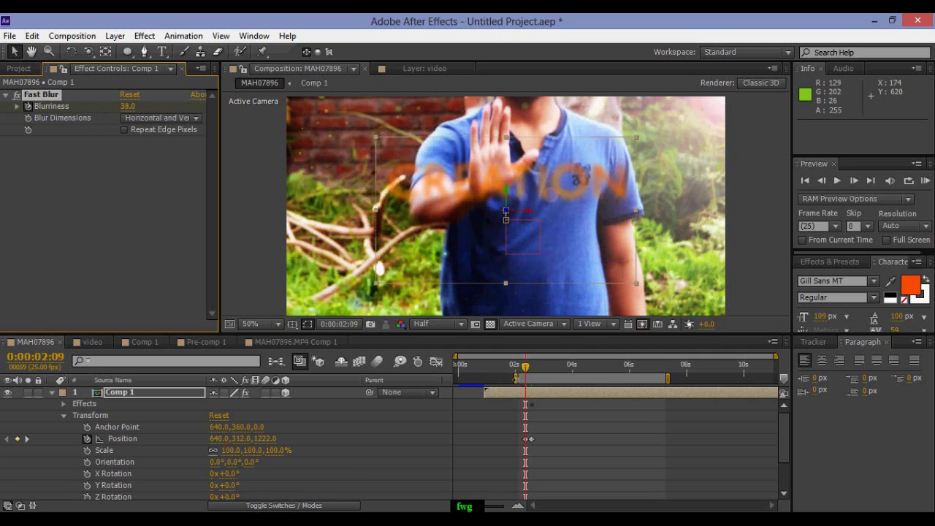
pyautogui.moveTo(525, 369); pyautogui.dragTo(544, 377)
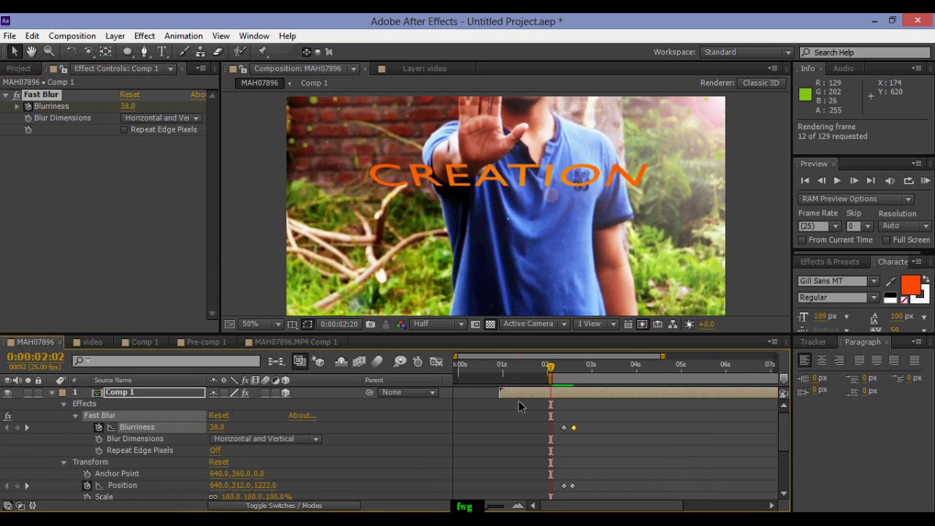
pyautogui.click(519, 405)
pyautogui.press('KP_0')
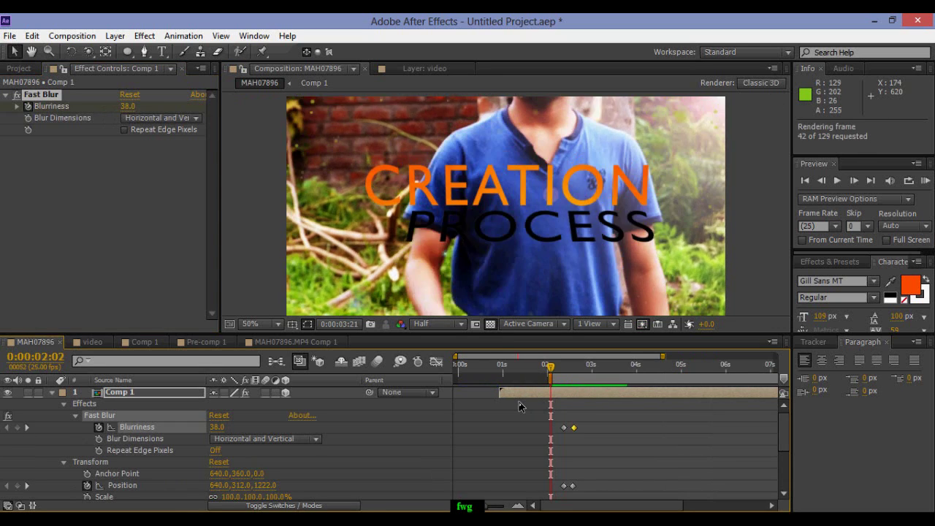
pyautogui.click(436, 450)
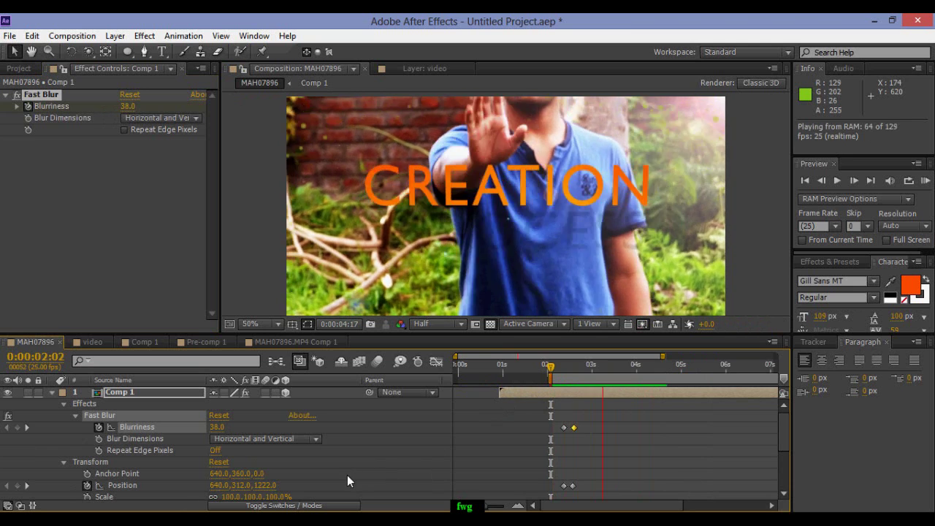
pyautogui.click(328, 472)
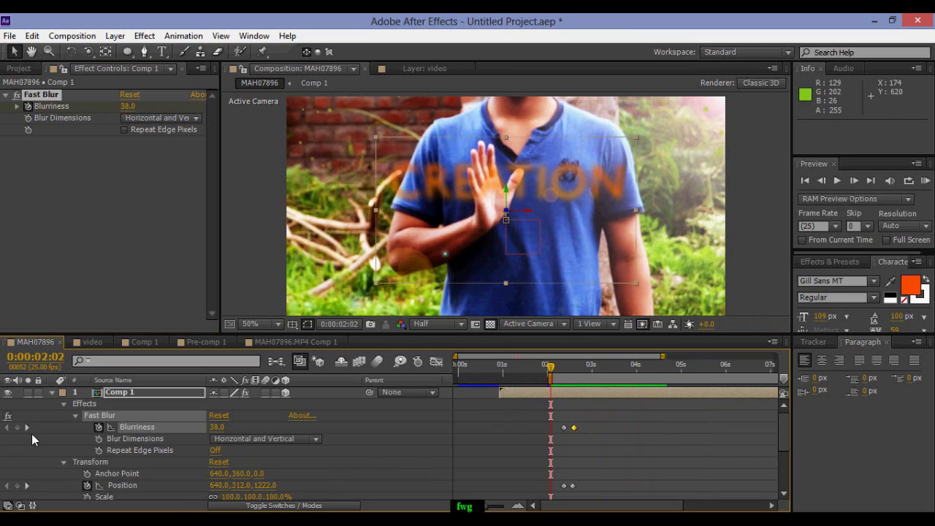
# - Apply Fast Blur from Blur & Sharpen to the background video layer
pyautogui.press('k')
pyautogui.press('k')
pyautogui.scroll(-3, 35, 457)
pyautogui.click(115, 492)
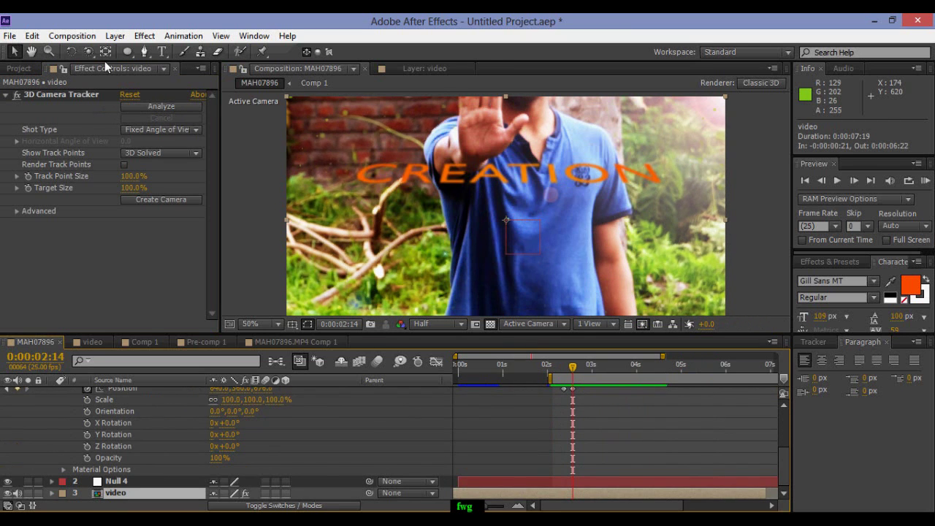
pyautogui.click(143, 36)
pyautogui.moveTo(180, 132)
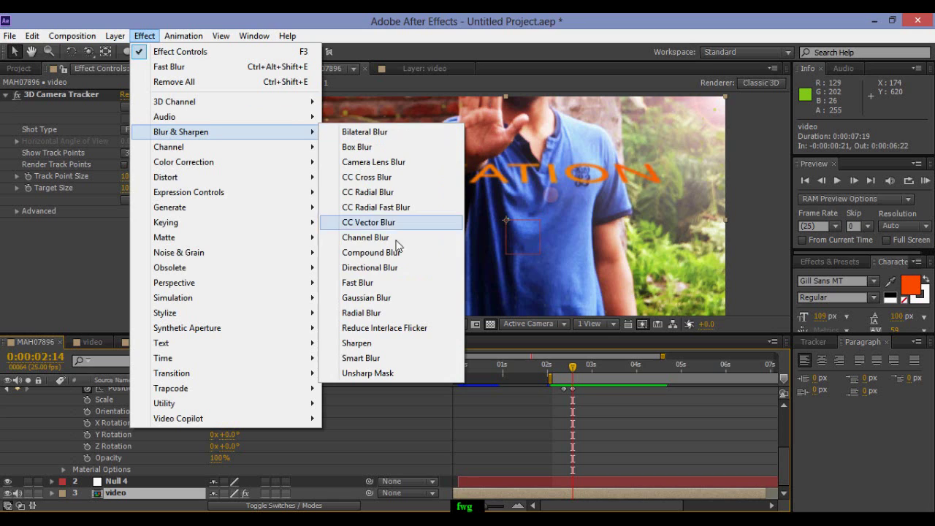
pyautogui.click(383, 280)
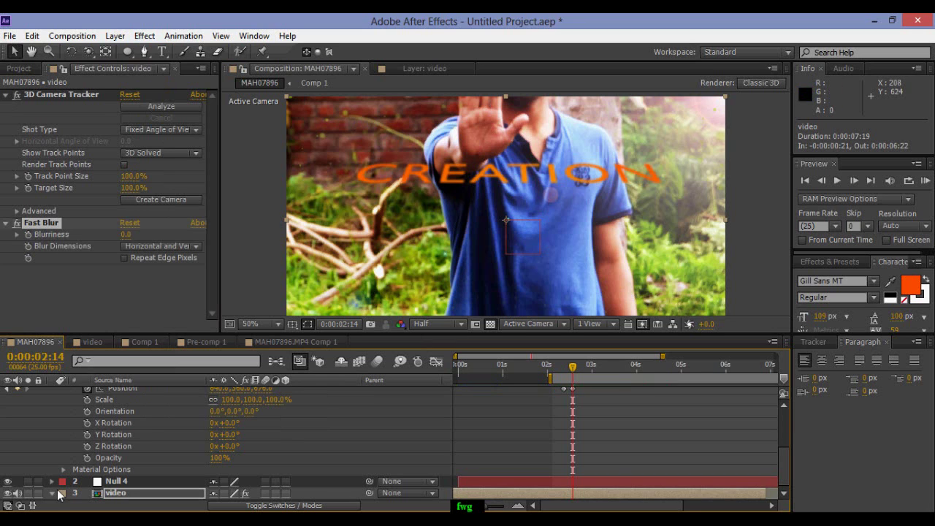
# - Keyframe Fast Blur blurriness at 8 at 2:14 and 0 at 2:09, then RAM preview
pyautogui.scroll(-2, 95, 479)
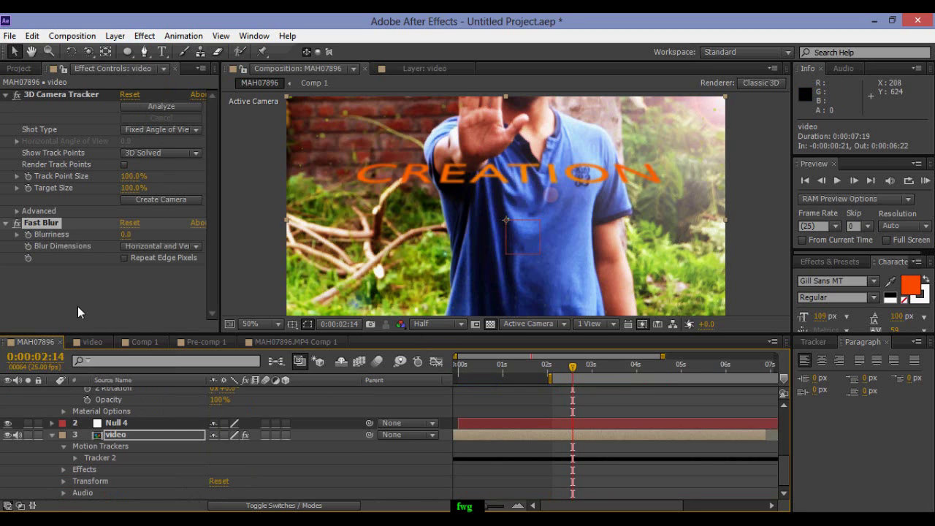
pyautogui.moveTo(130, 240); pyautogui.dragTo(435, 135)
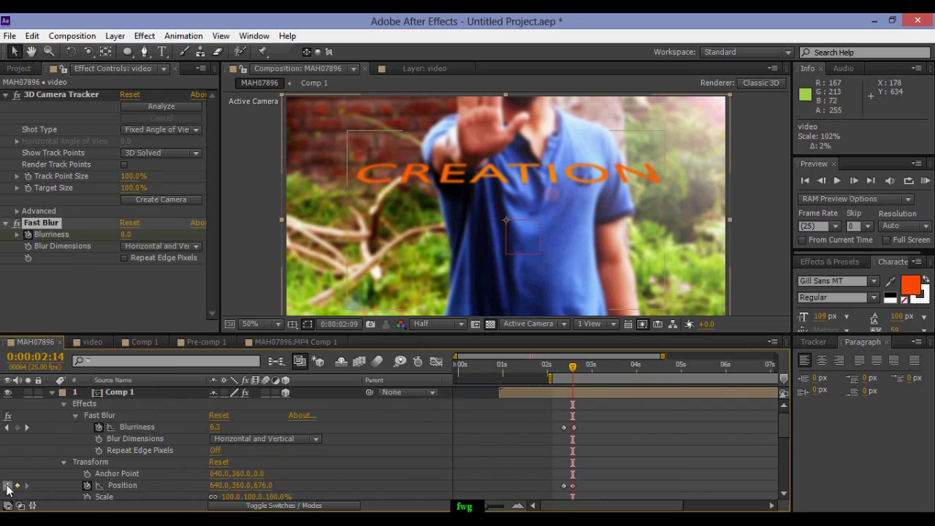
pyautogui.click(8, 486)
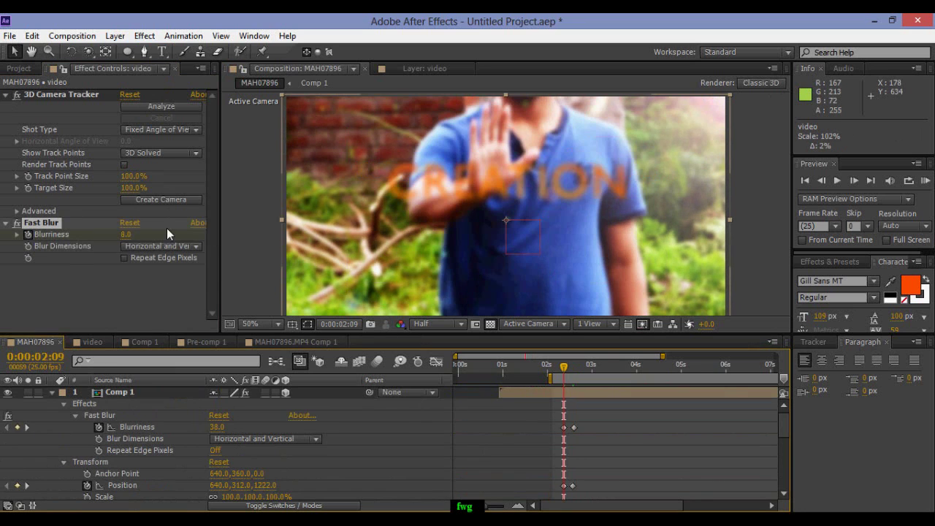
pyautogui.click(126, 234)
pyautogui.write('0')
pyautogui.press('Return')
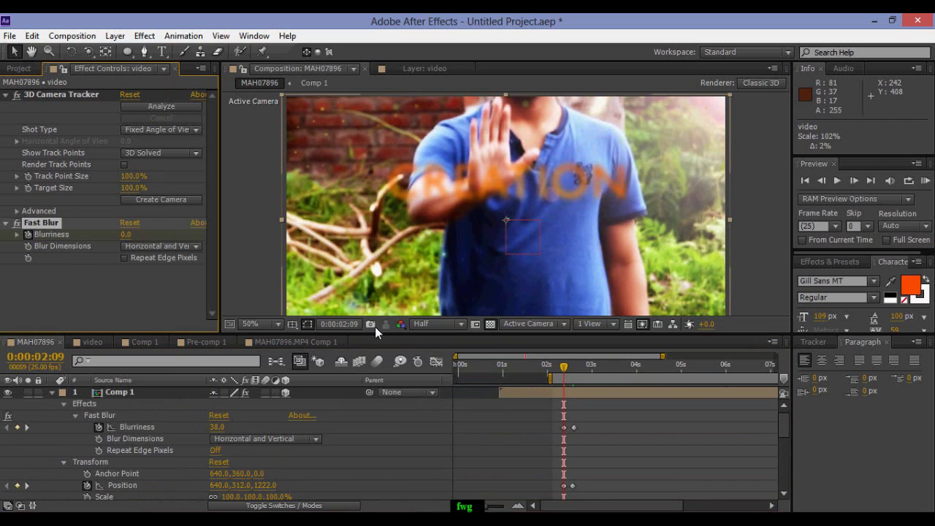
pyautogui.press('KP_0')
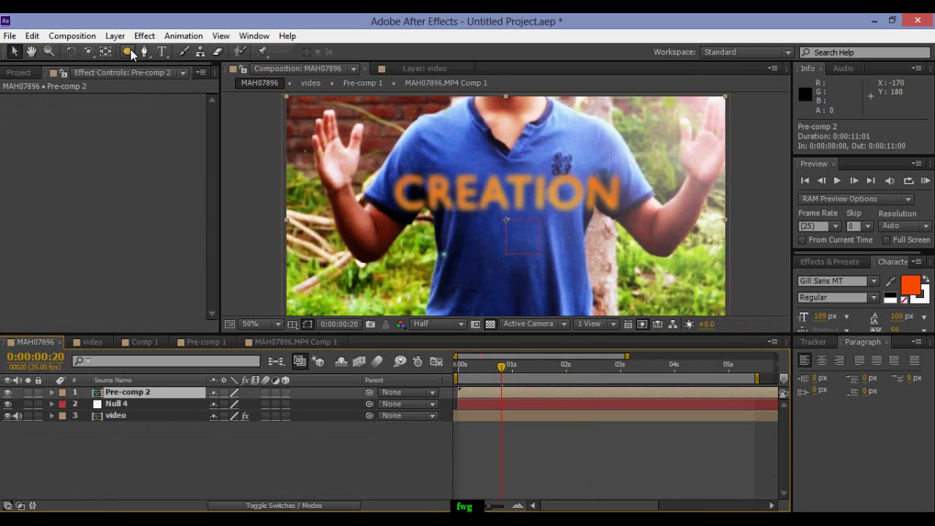
# - Draw a rectangular mask over the title and keyframe its Mask Path and Mask Feather
pyautogui.moveTo(129, 52); pyautogui.dragTo(165, 51)
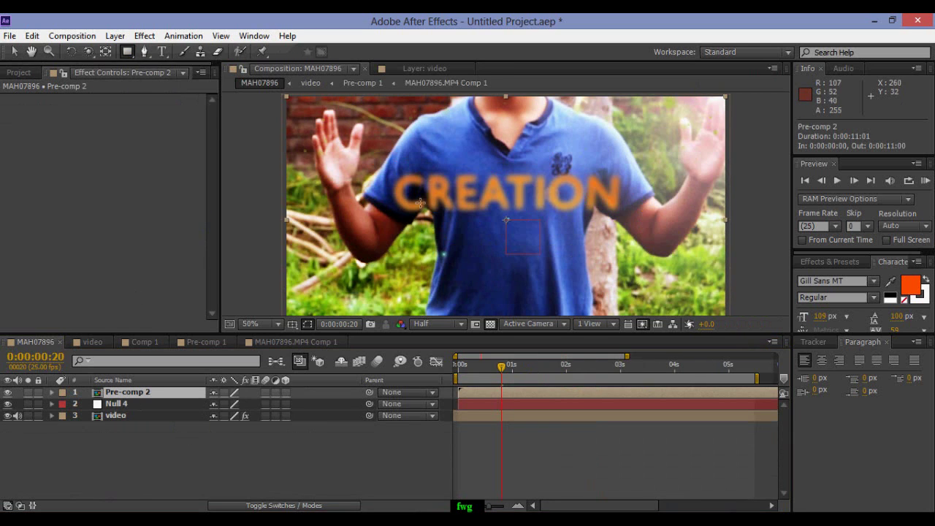
pyautogui.moveTo(375, 107); pyautogui.dragTo(560, 306)
pyautogui.press('v')
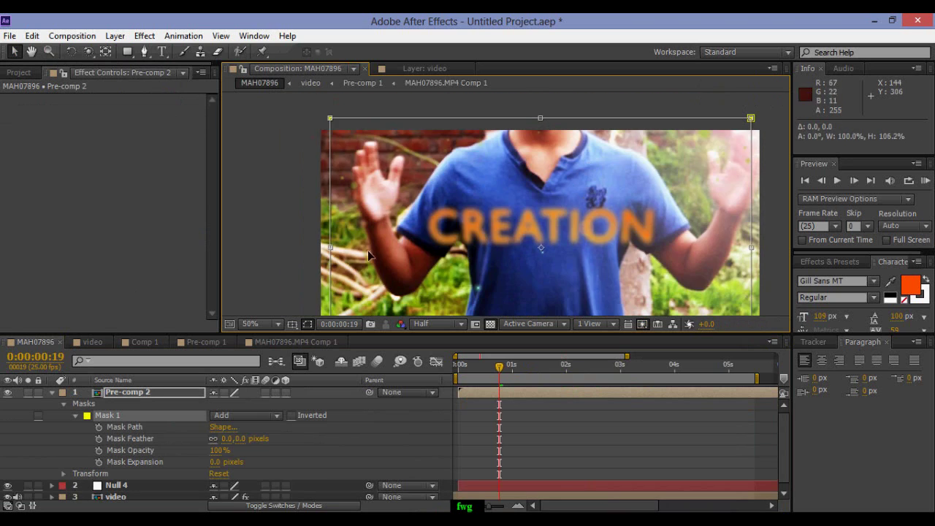
pyautogui.click(99, 427)
pyautogui.click(99, 439)
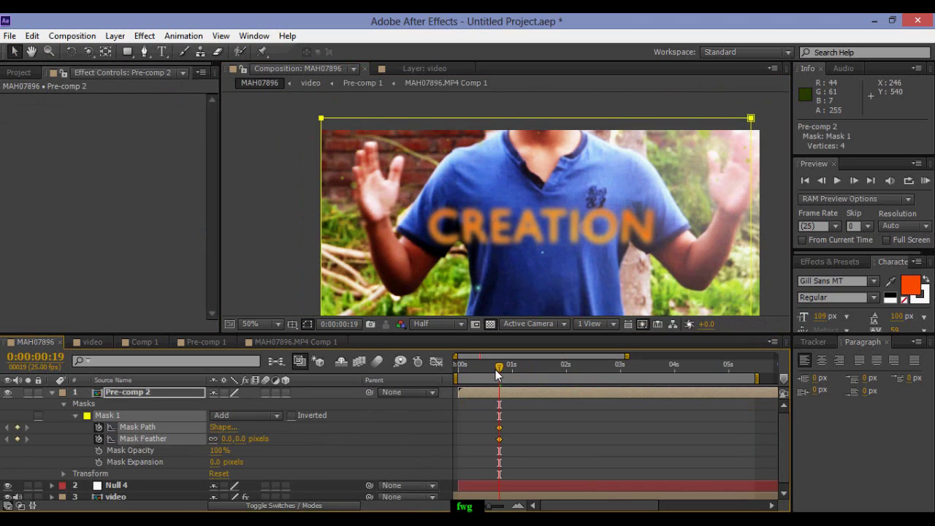
# - Narrow the mask to a thin central strip at 0:08 and feather it to 44 pixels
pyautogui.moveTo(499, 365); pyautogui.dragTo(474, 369)
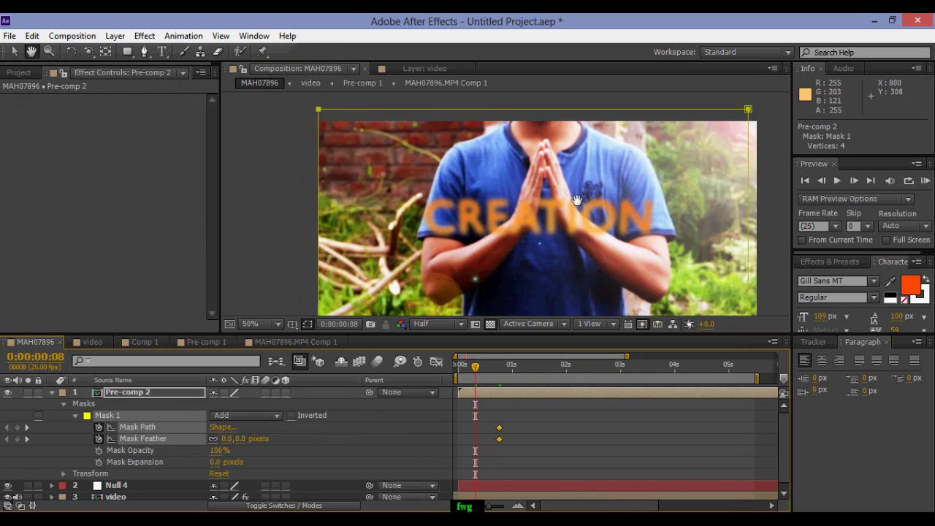
pyautogui.moveTo(575, 261); pyautogui.dragTo(552, 261)
pyautogui.moveTo(729, 249); pyautogui.dragTo(559, 254)
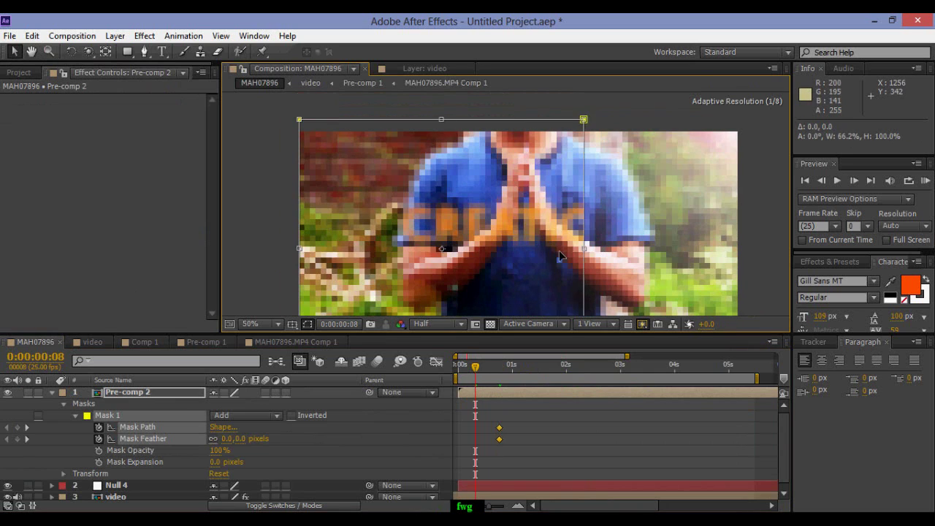
pyautogui.moveTo(299, 249); pyautogui.dragTo(494, 253)
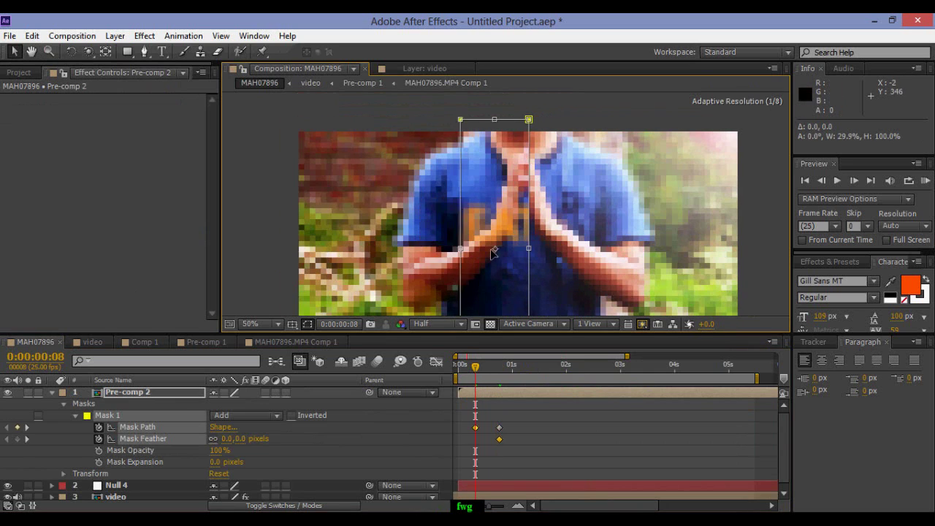
pyautogui.scroll(2, 525, 256)
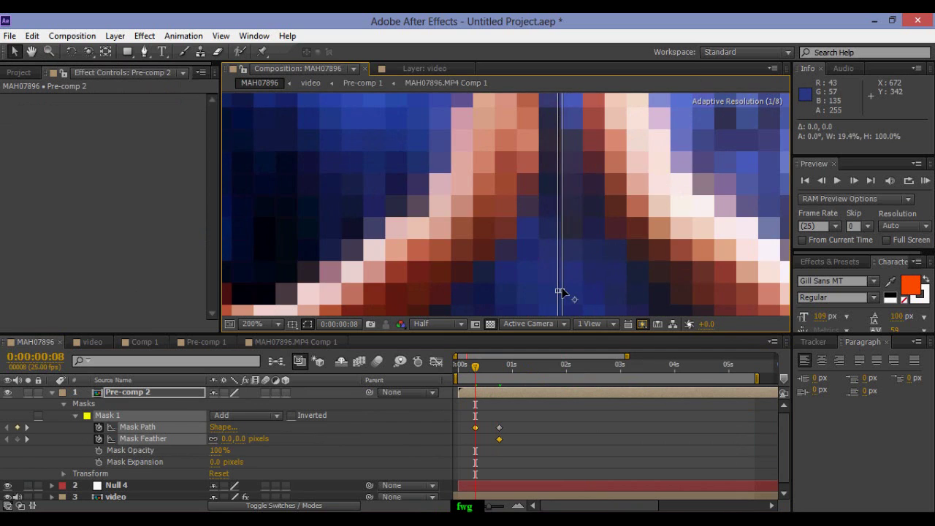
pyautogui.scroll(-2, 526, 256)
pyautogui.moveTo(499, 439); pyautogui.dragTo(537, 440)
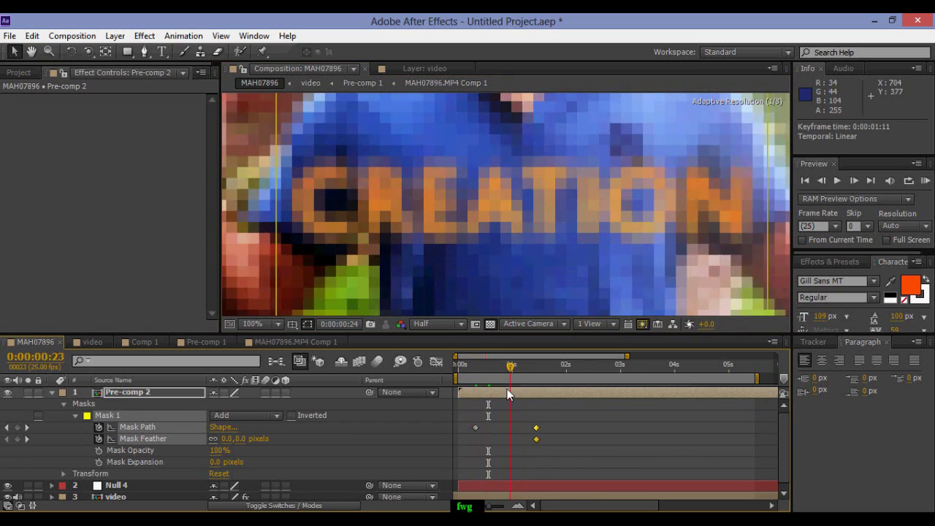
pyautogui.moveTo(223, 439); pyautogui.dragTo(345, 426)
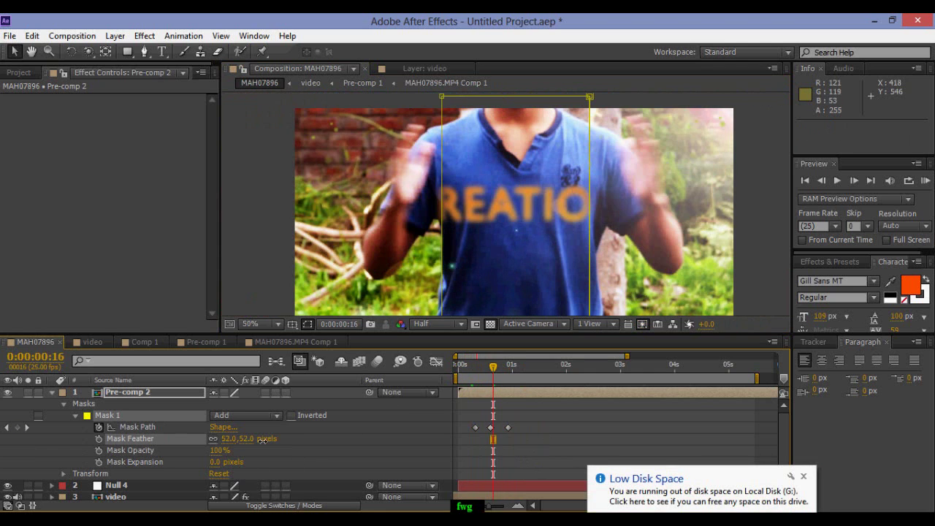
# - Raise Mask 1 feather to 137 pixels and parent Pre-comp 2 to Null 5
pyautogui.moveTo(261, 440); pyautogui.dragTo(543, 234)
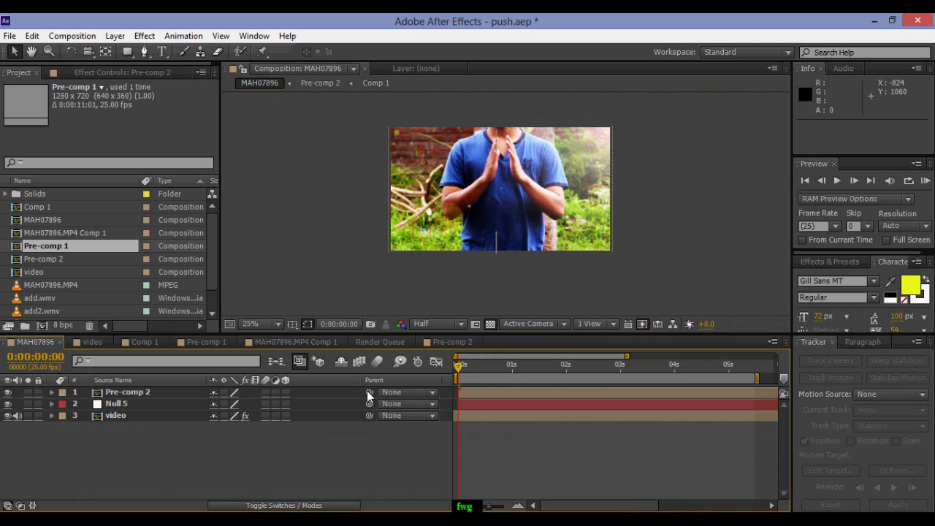
pyautogui.moveTo(255, 424); pyautogui.dragTo(114, 404)
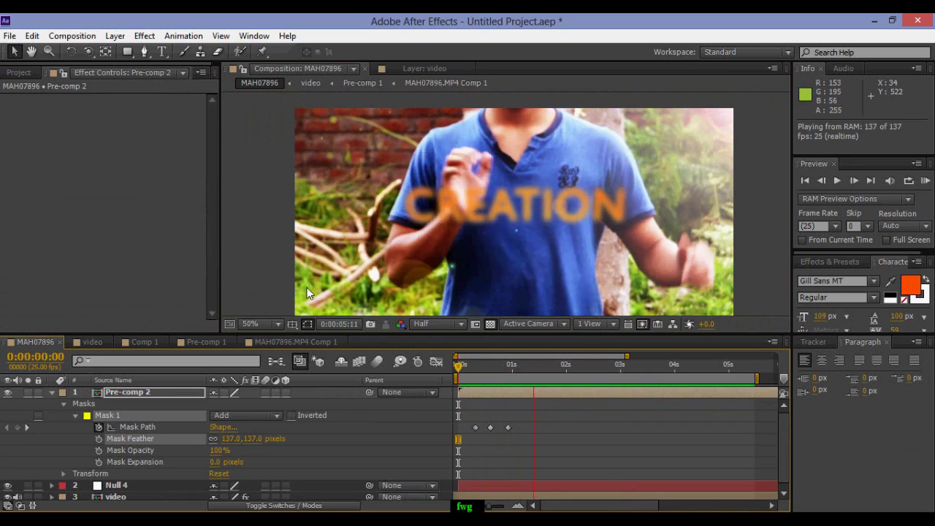
pyautogui.press('space')
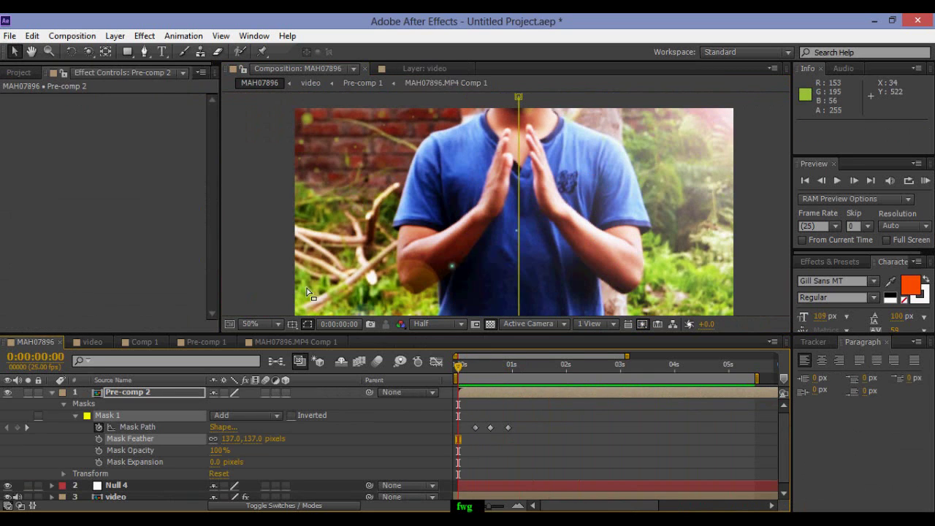
pyautogui.moveTo(505, 365); pyautogui.dragTo(598, 383)
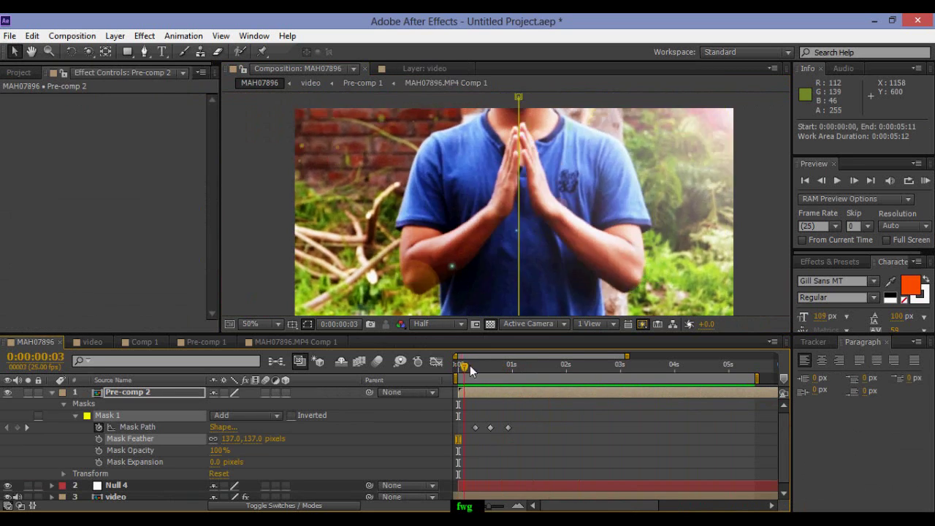